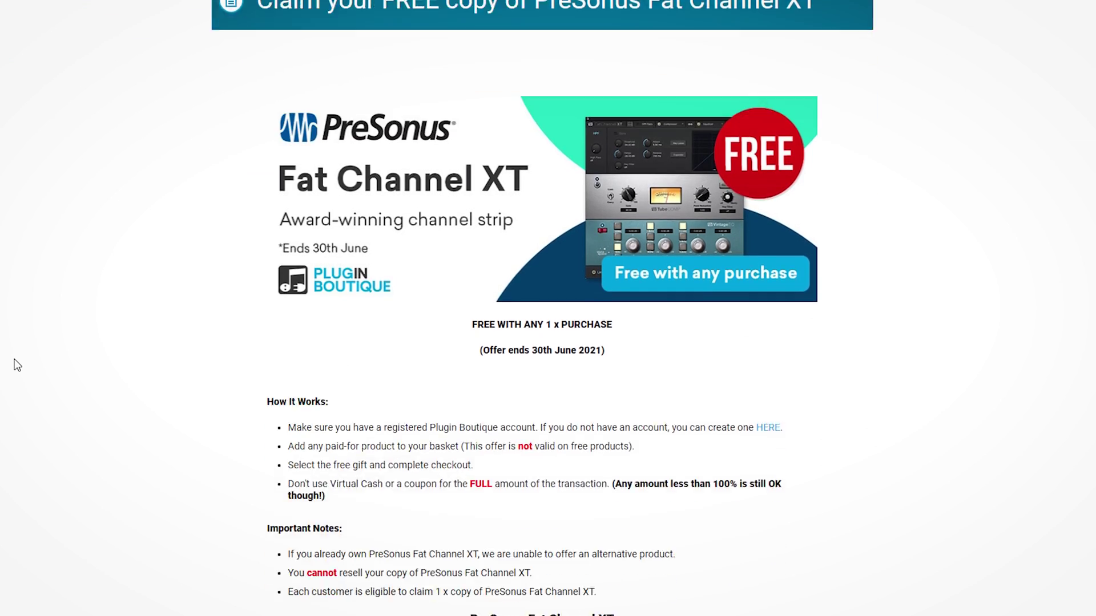
pyautogui.scroll(-6, 16, 360)
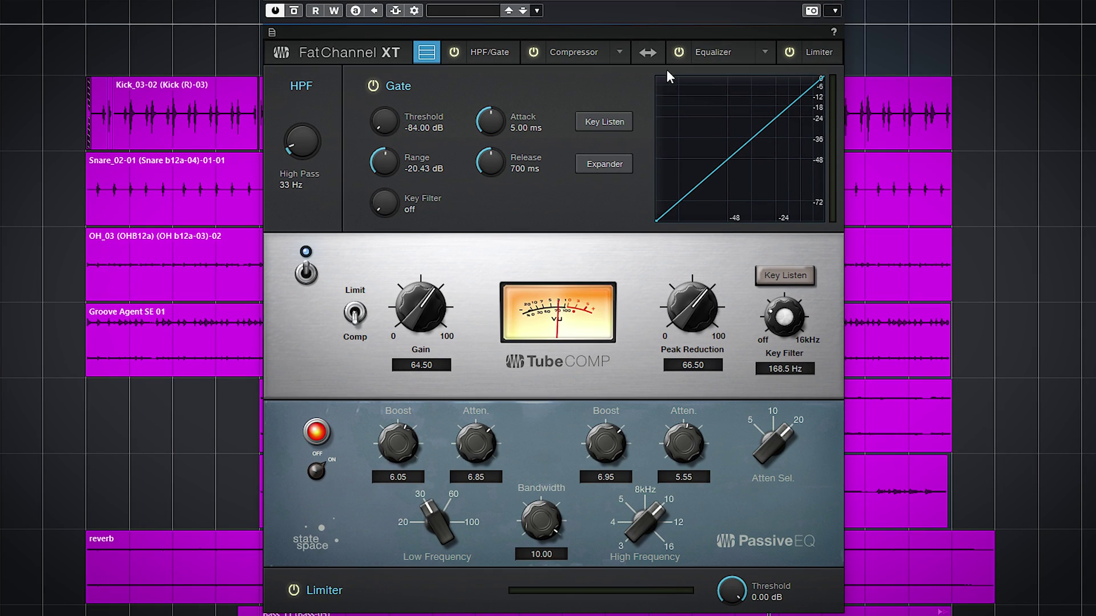
pyautogui.click(649, 50)
pyautogui.click(649, 50)
pyautogui.click(649, 50)
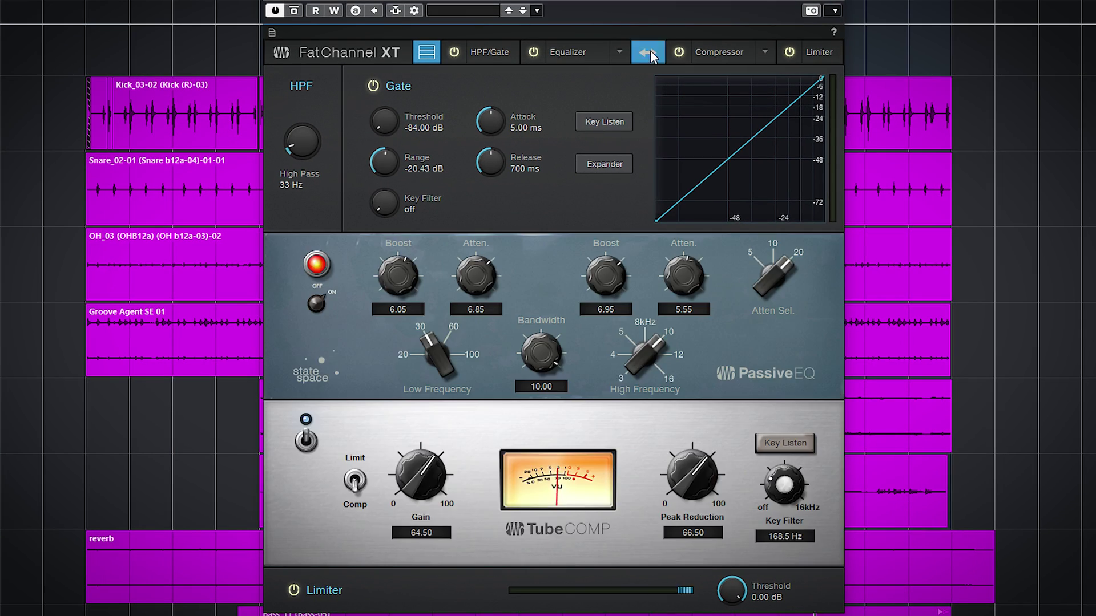
pyautogui.click(649, 50)
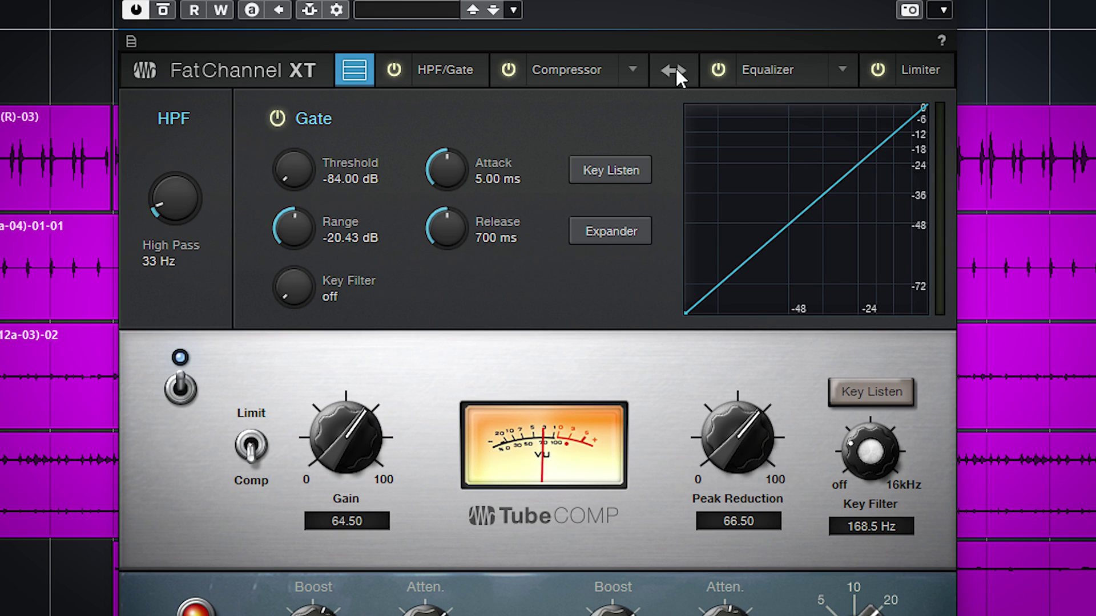
pyautogui.click(631, 68)
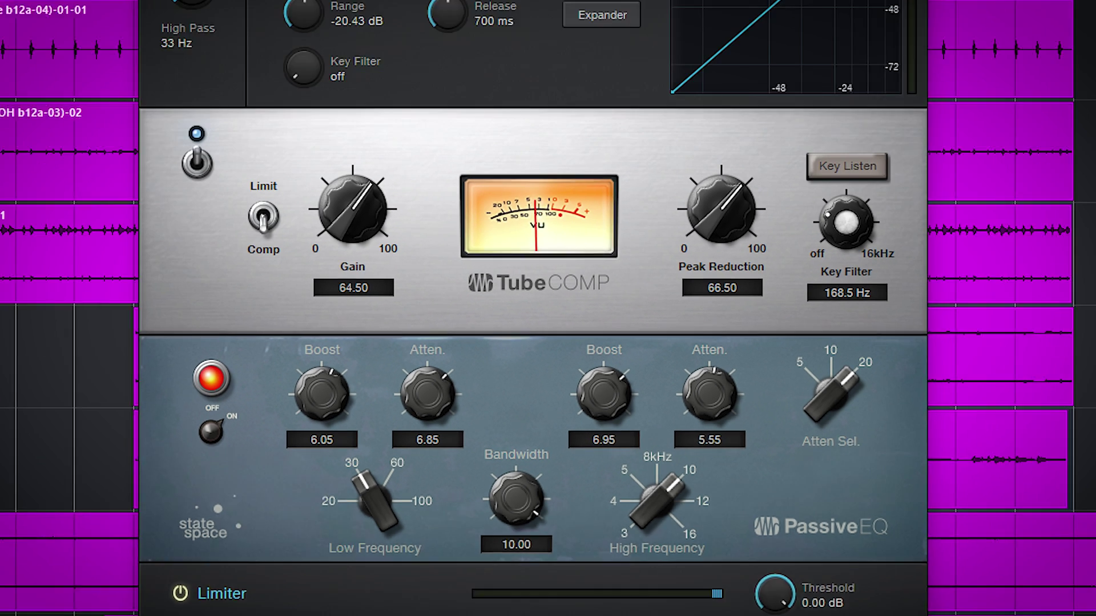
pyautogui.click(766, 25)
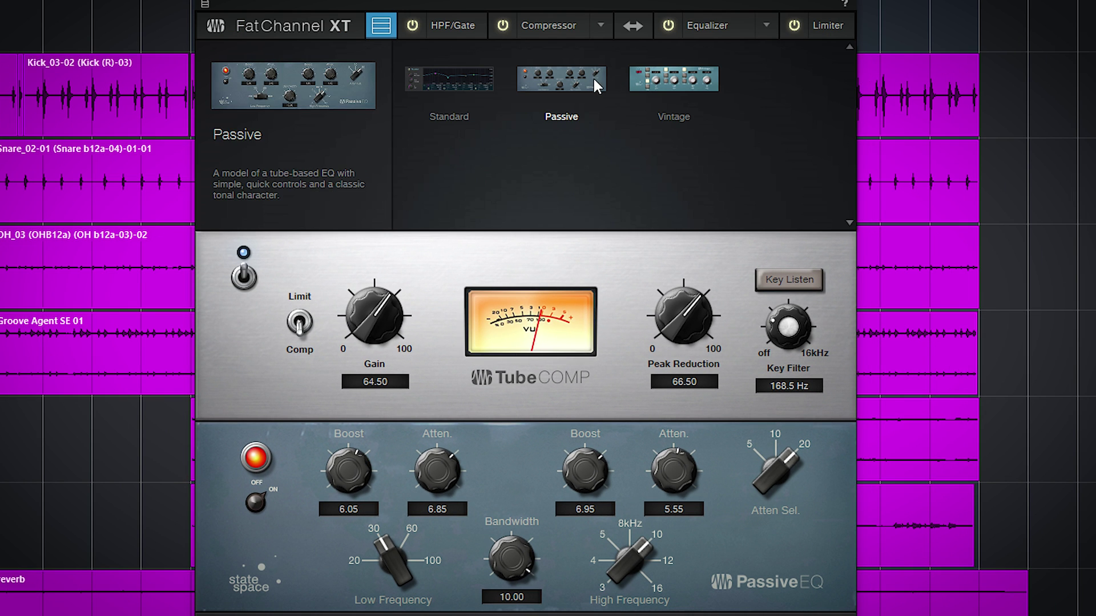
pyautogui.click(765, 25)
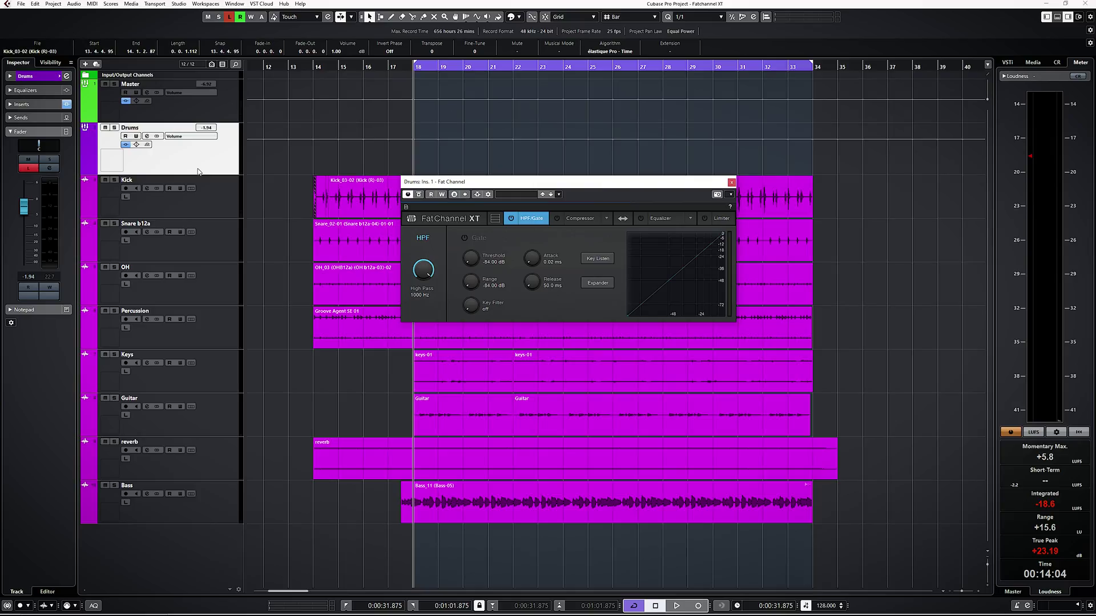
# Sweep the high-pass cutoff back to 1000 Hz, enable the gate, set threshold -56.70 dB
pyautogui.moveTo(423, 270); pyautogui.dragTo(420, 282)
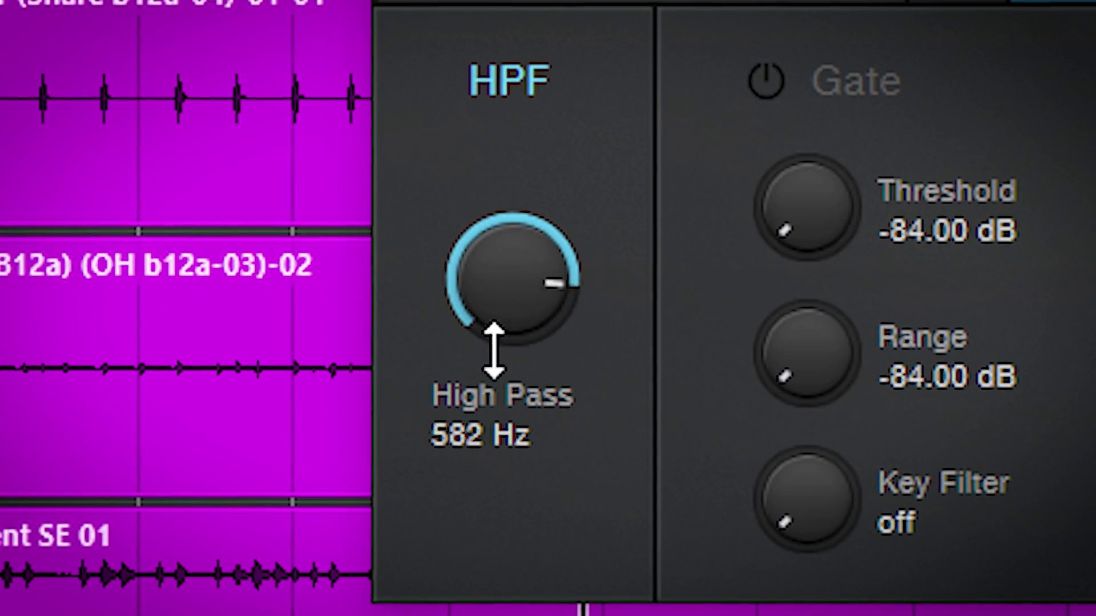
pyautogui.moveTo(494, 349); pyautogui.dragTo(519, 539)
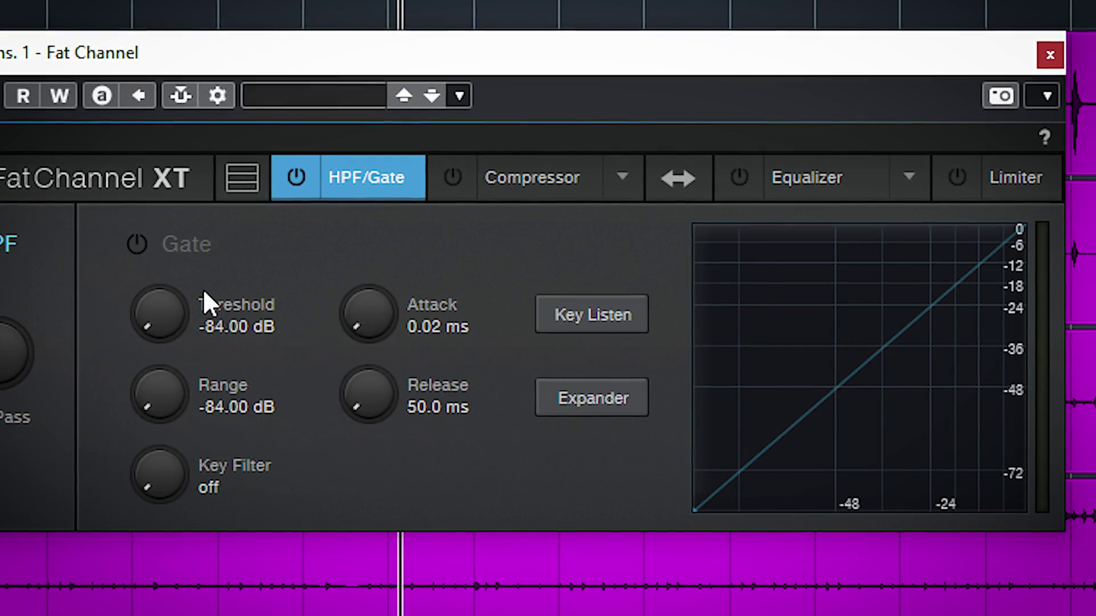
pyautogui.click(130, 243)
pyautogui.moveTo(207, 291); pyautogui.dragTo(160, 177)
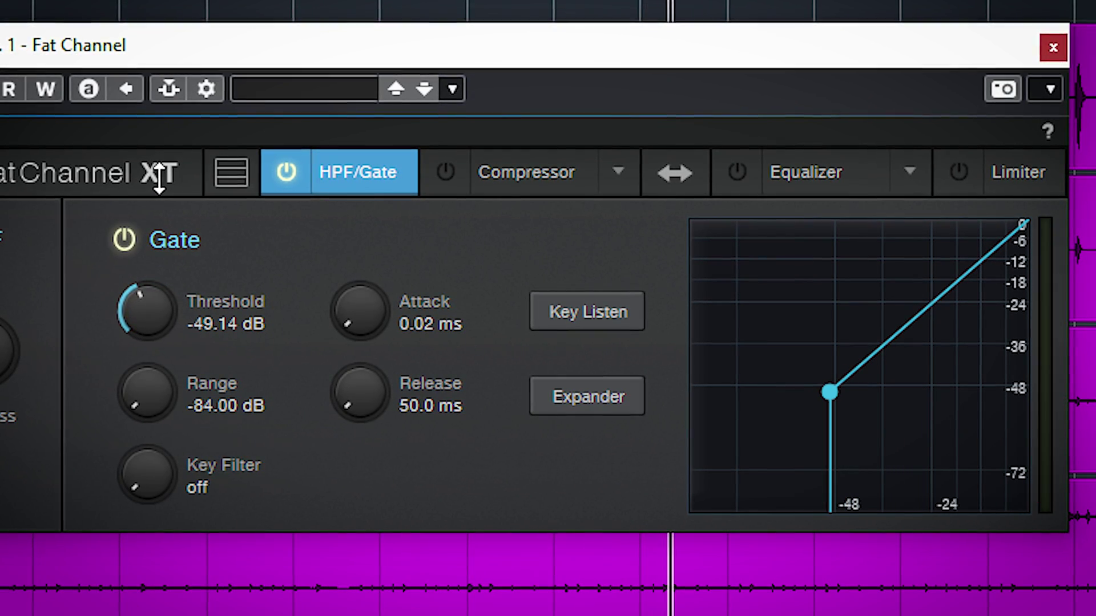
pyautogui.moveTo(161, 485); pyautogui.dragTo(143, 376)
pyautogui.moveTo(122, 302); pyautogui.dragTo(116, 308)
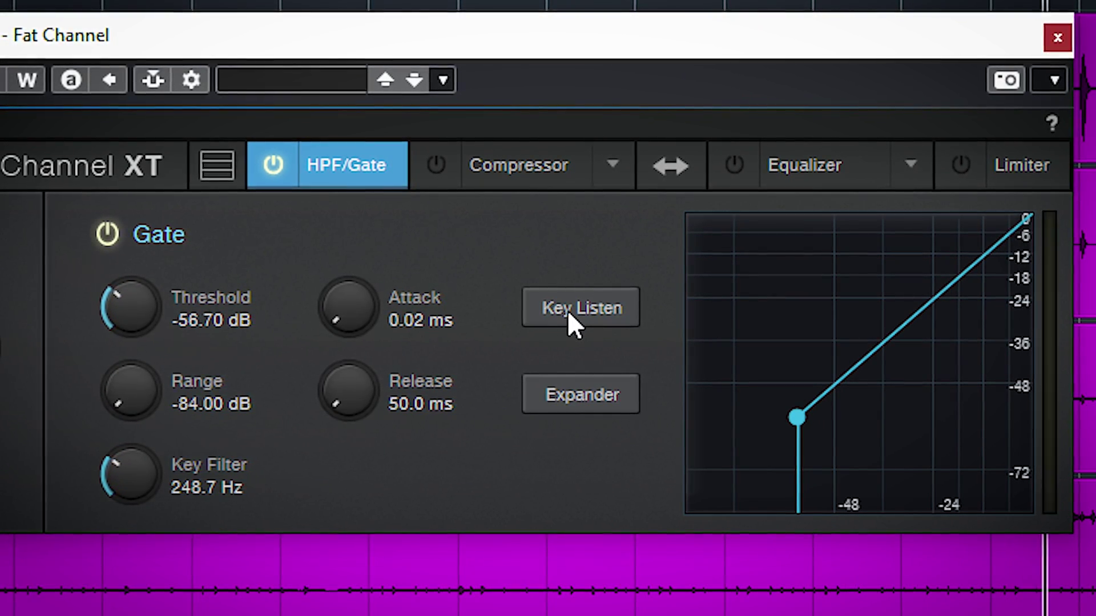
# Audition the key filter at 288.9 Hz, then use expander mode, -59.22 dB threshold, 66.9 ms release
pyautogui.click(567, 310)
pyautogui.moveTo(143, 473)
pyautogui.mouseDown()
pyautogui.moveTo(149, 450)
pyautogui.moveTo(137, 459)
pyautogui.mouseUp()
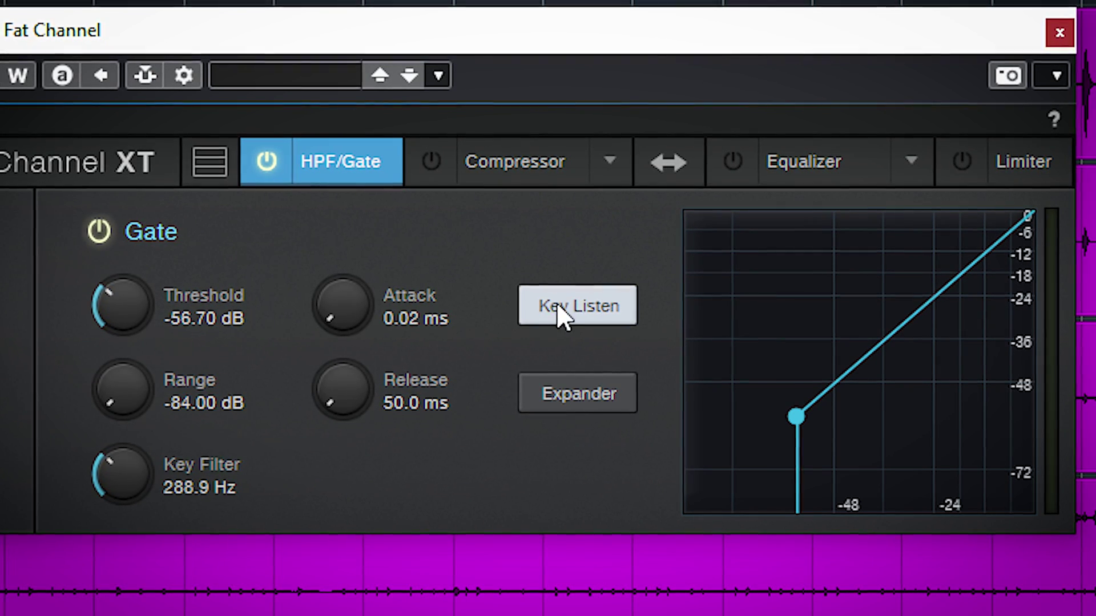
pyautogui.click(557, 305)
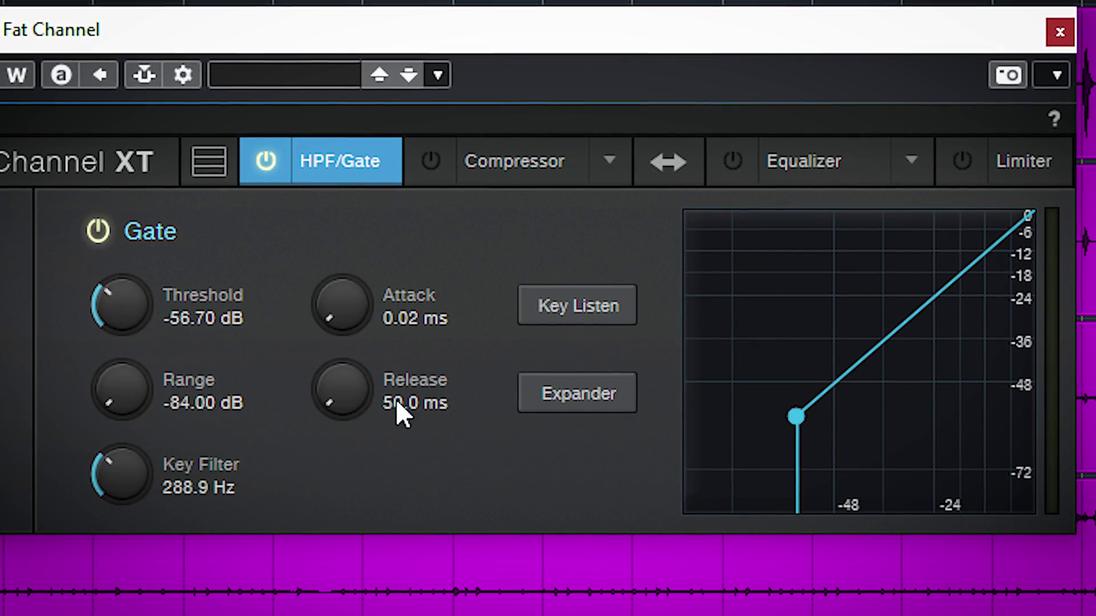
pyautogui.click(601, 393)
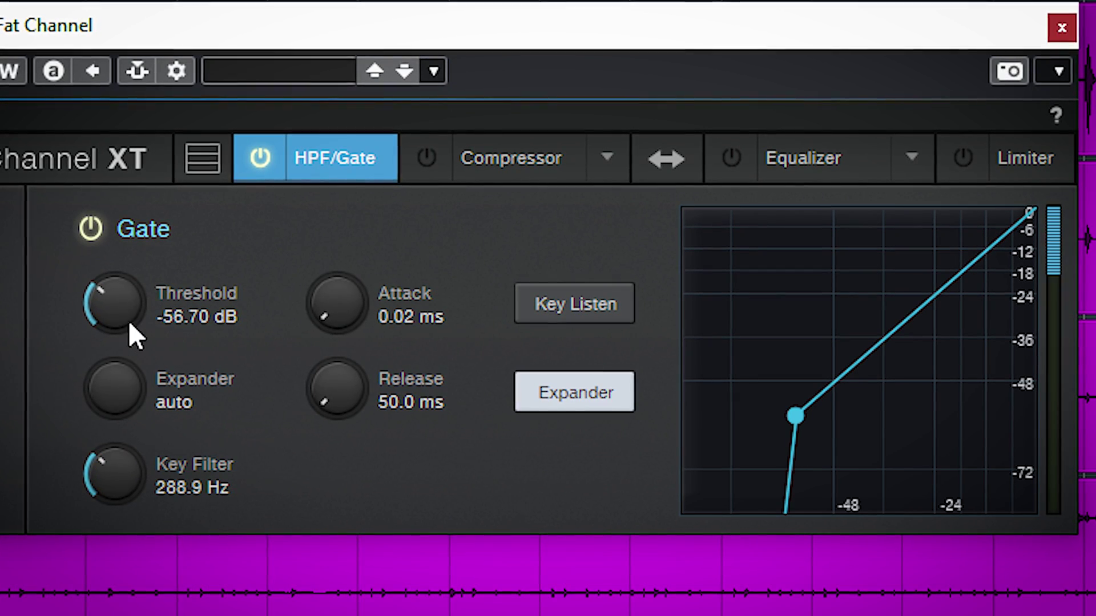
pyautogui.moveTo(129, 320); pyautogui.dragTo(115, 317)
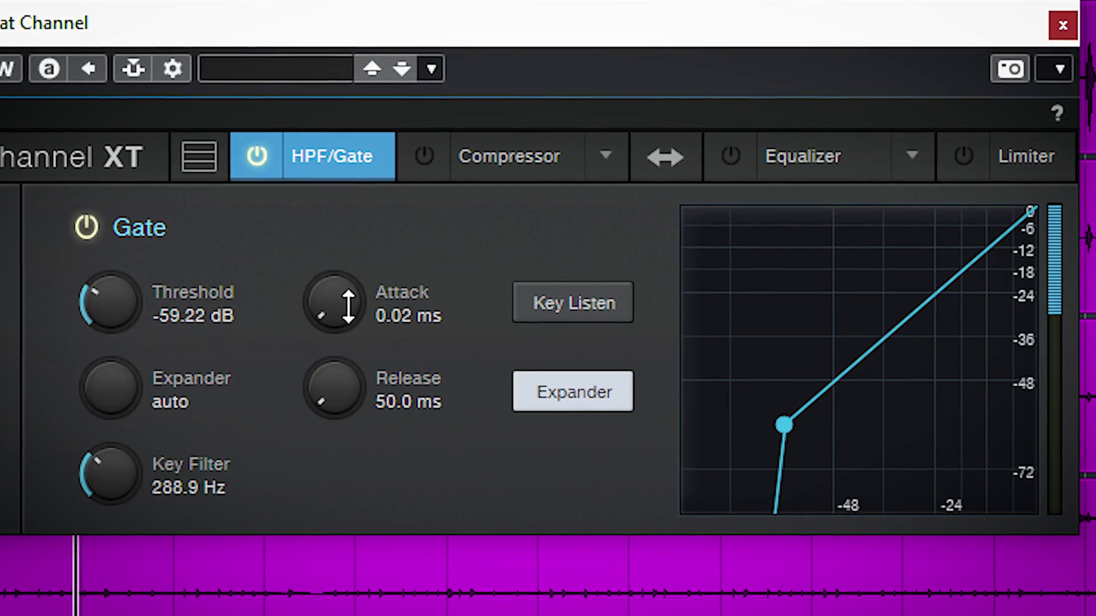
pyautogui.moveTo(342, 384); pyautogui.dragTo(341, 368)
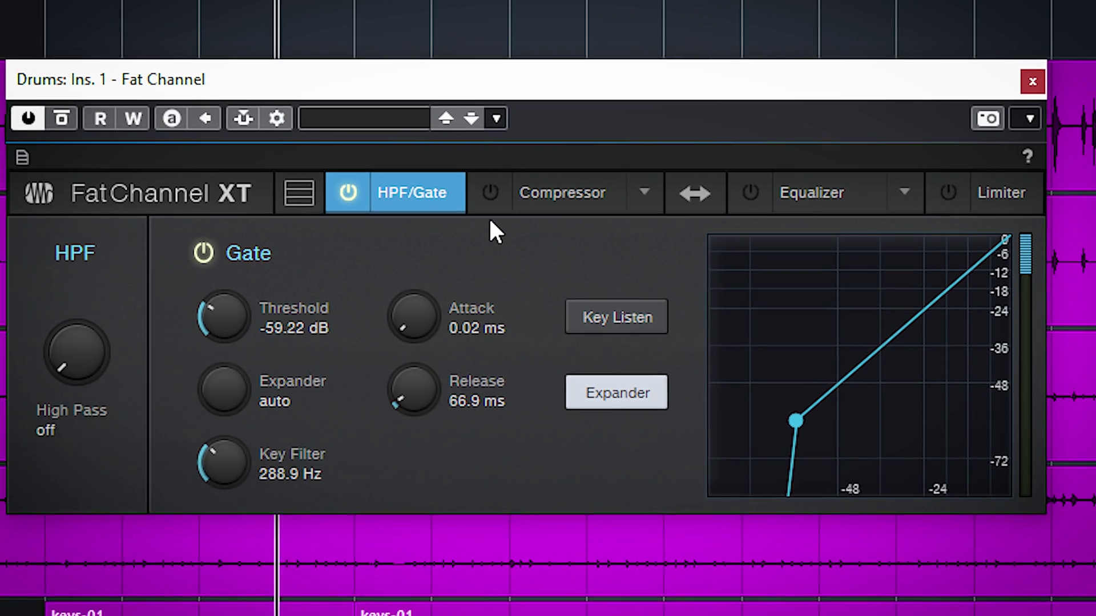
pyautogui.click(559, 194)
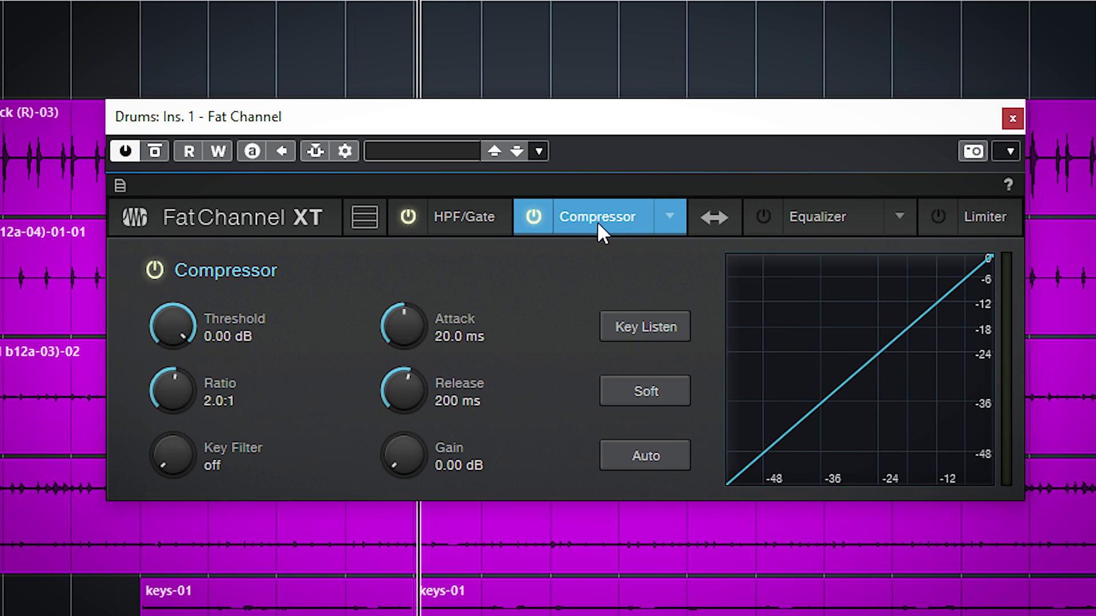
# Bypass the HPF/Gate and set the compressor threshold to -24.08 dB with a 2.1:1 ratio
pyautogui.moveTo(664, 132); pyautogui.dragTo(650, 128)
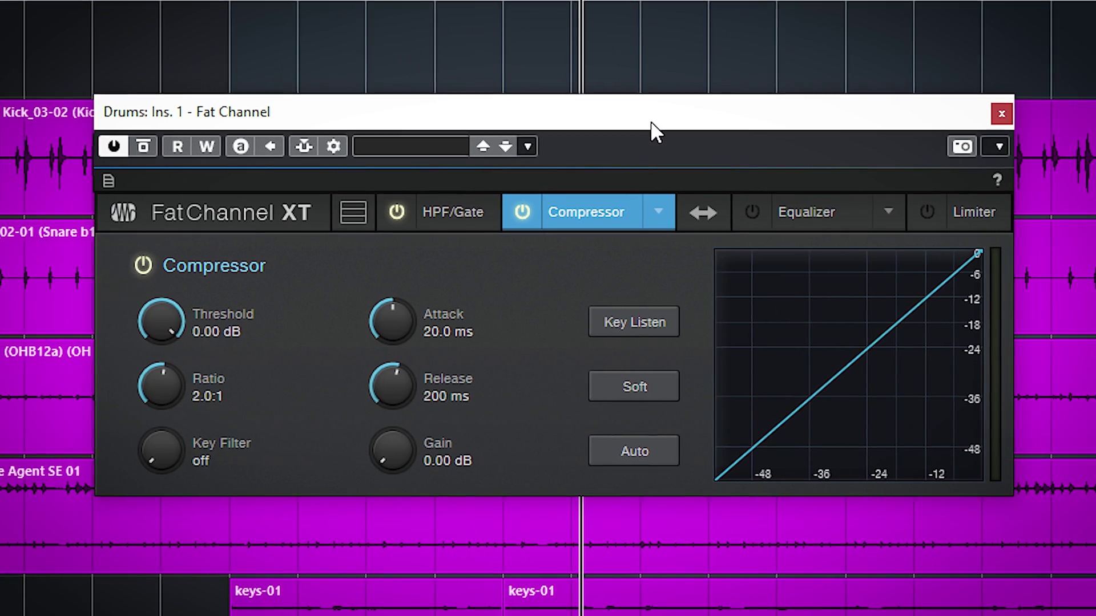
pyautogui.click(398, 210)
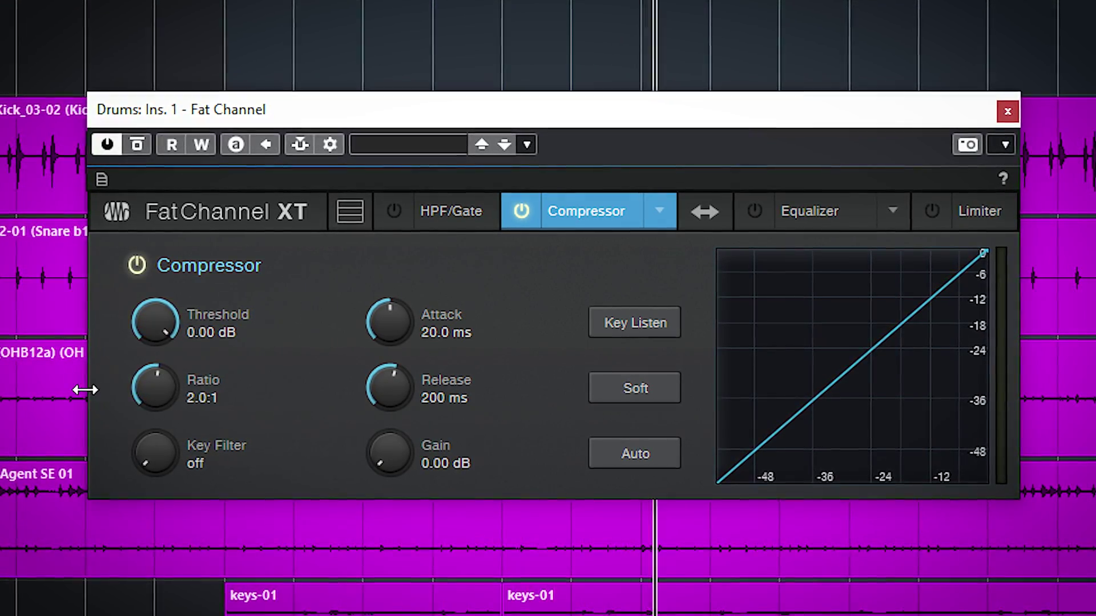
pyautogui.moveTo(152, 317); pyautogui.dragTo(138, 422)
pyautogui.moveTo(150, 388); pyautogui.dragTo(150, 381)
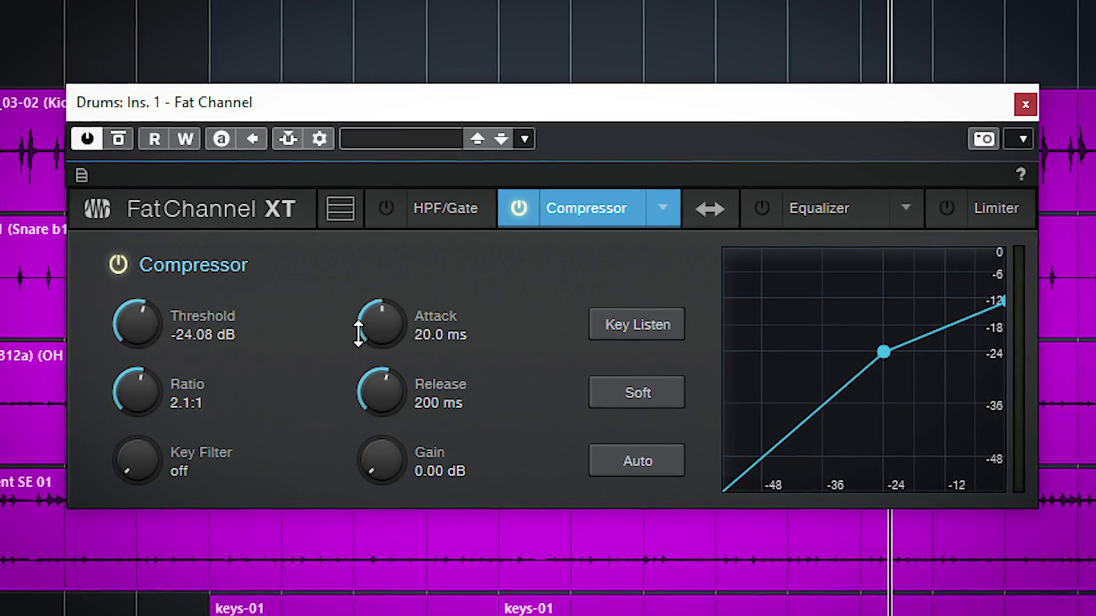
# Set attack 8.42 ms and release 277 ms, try Auto then turn it off, and choose soft knee
pyautogui.moveTo(361, 330); pyautogui.dragTo(363, 346)
pyautogui.moveTo(372, 396)
pyautogui.mouseDown()
pyautogui.moveTo(375, 387)
pyautogui.moveTo(389, 394)
pyautogui.mouseUp()
pyautogui.click(639, 462)
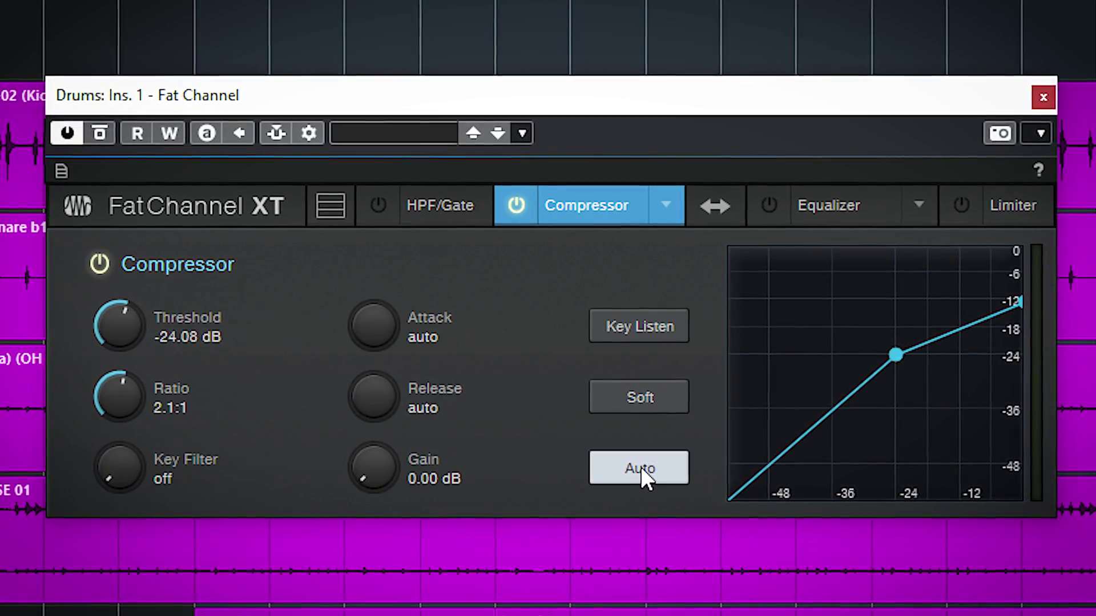
pyautogui.click(642, 468)
pyautogui.click(640, 399)
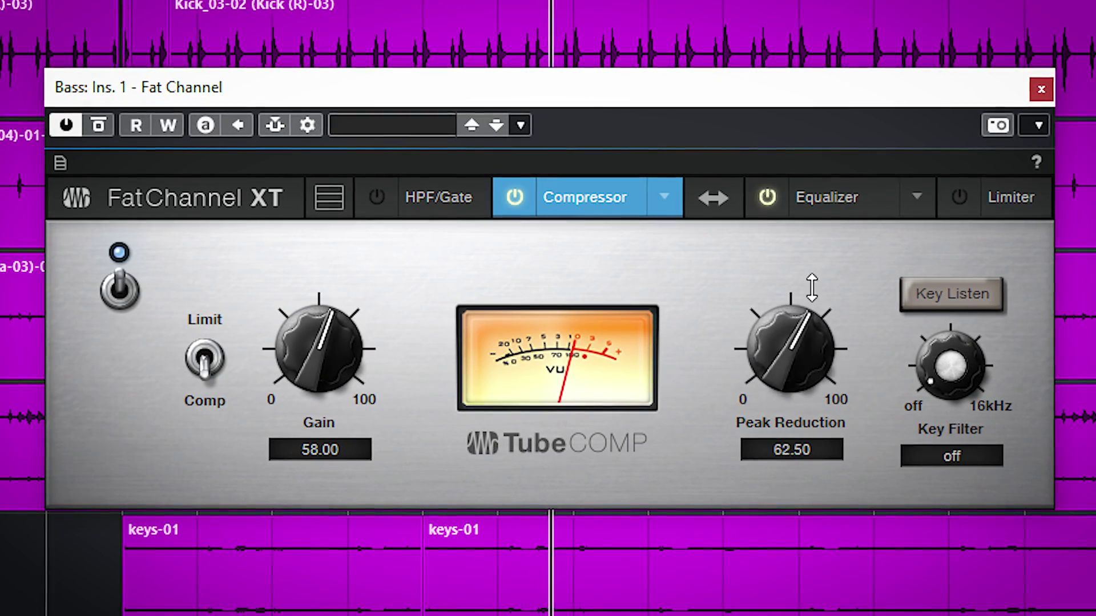
# Adjust the Tube compressor's Gain and Peak Reduction, ending at Gain 79.00 and Peak Reduction 60.00
pyautogui.moveTo(828, 241); pyautogui.dragTo(826, 248)
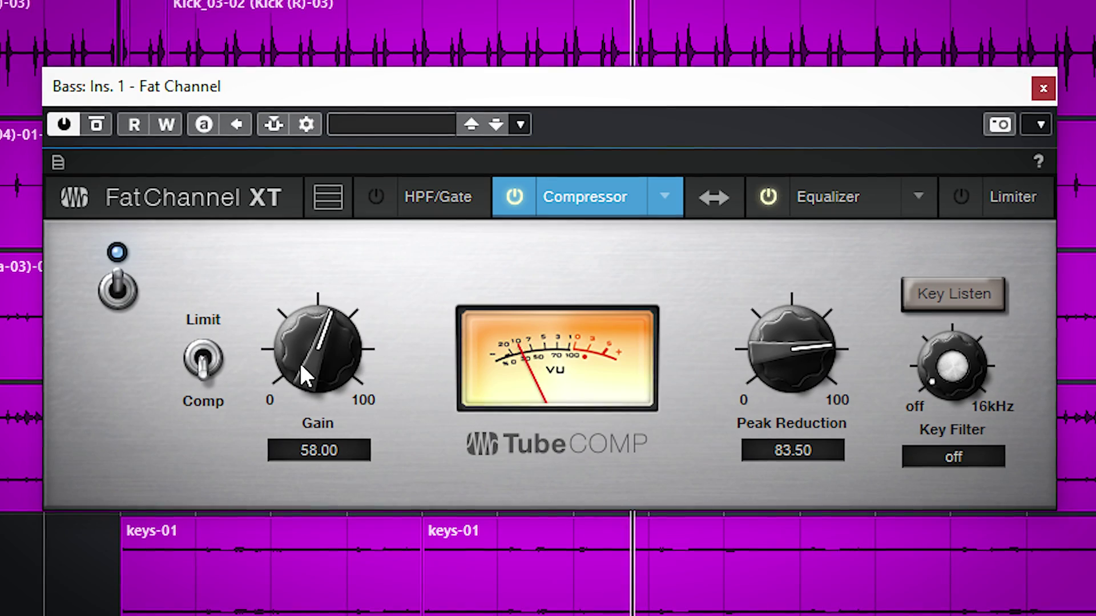
pyautogui.moveTo(304, 376); pyautogui.dragTo(311, 341)
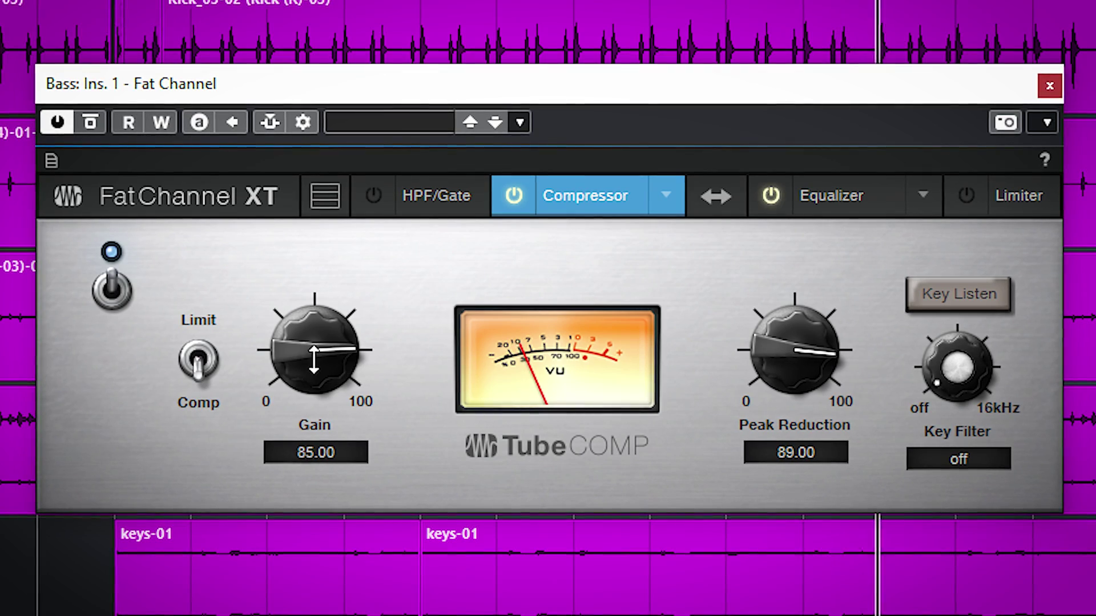
pyautogui.moveTo(314, 359); pyautogui.dragTo(323, 342)
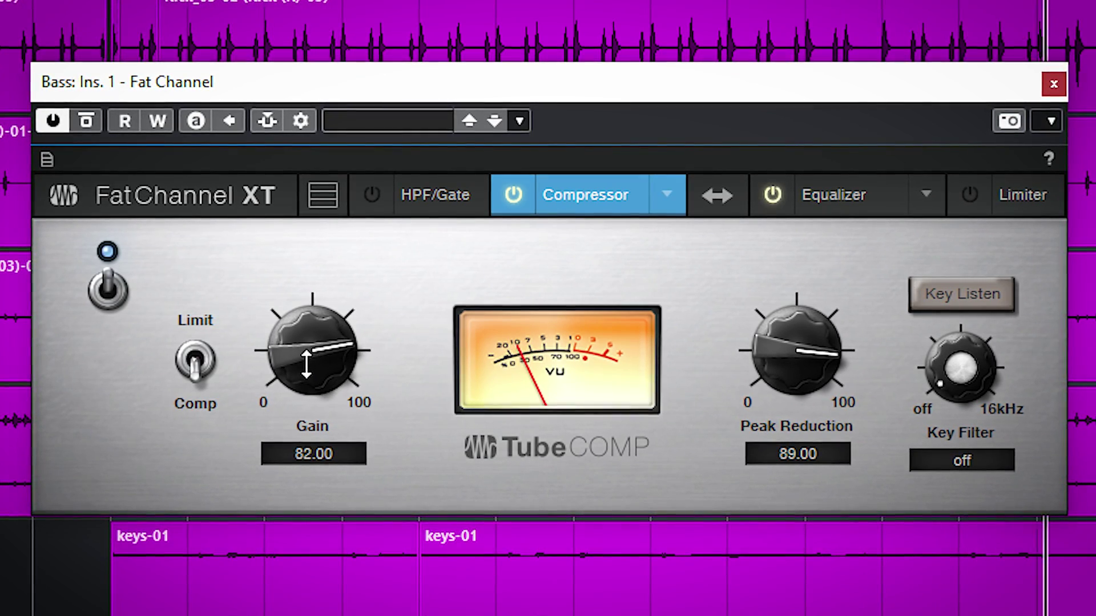
pyautogui.moveTo(780, 351); pyautogui.dragTo(780, 360)
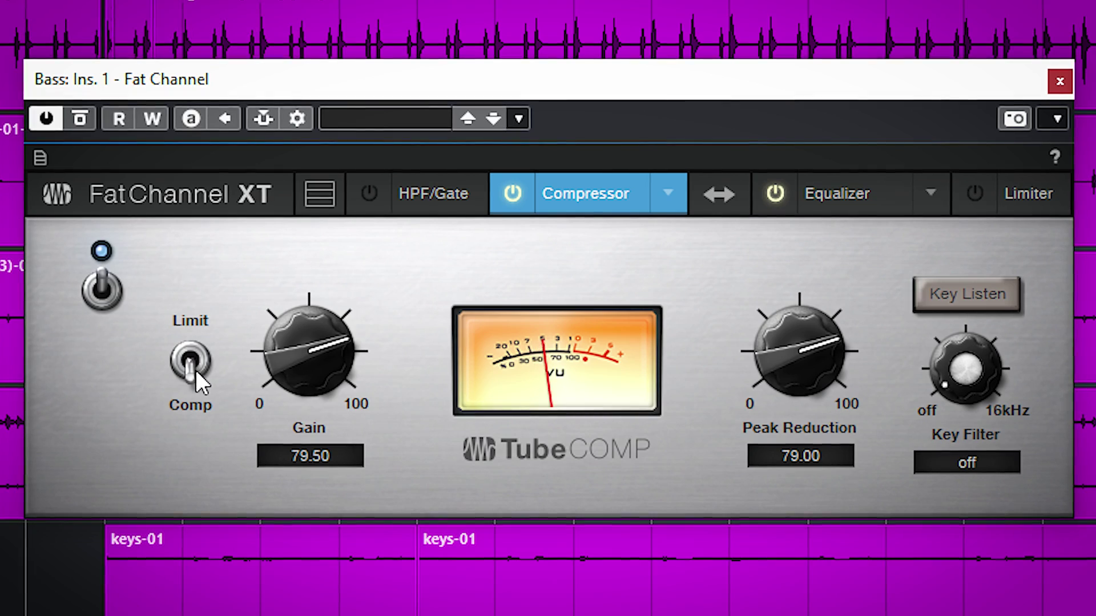
pyautogui.moveTo(292, 365); pyautogui.dragTo(293, 396)
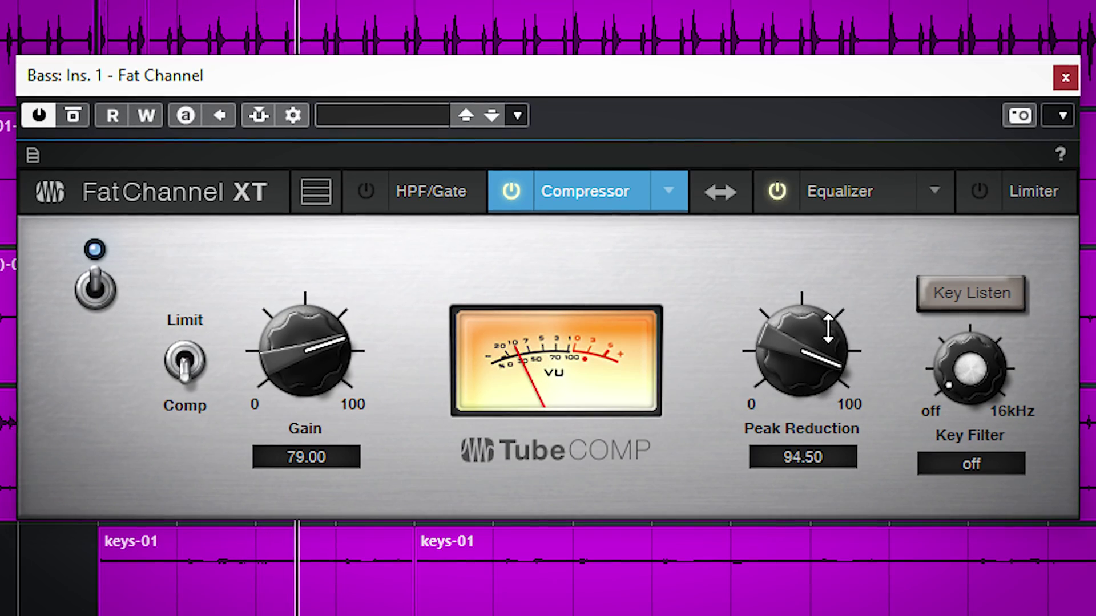
pyautogui.moveTo(834, 300); pyautogui.dragTo(835, 353)
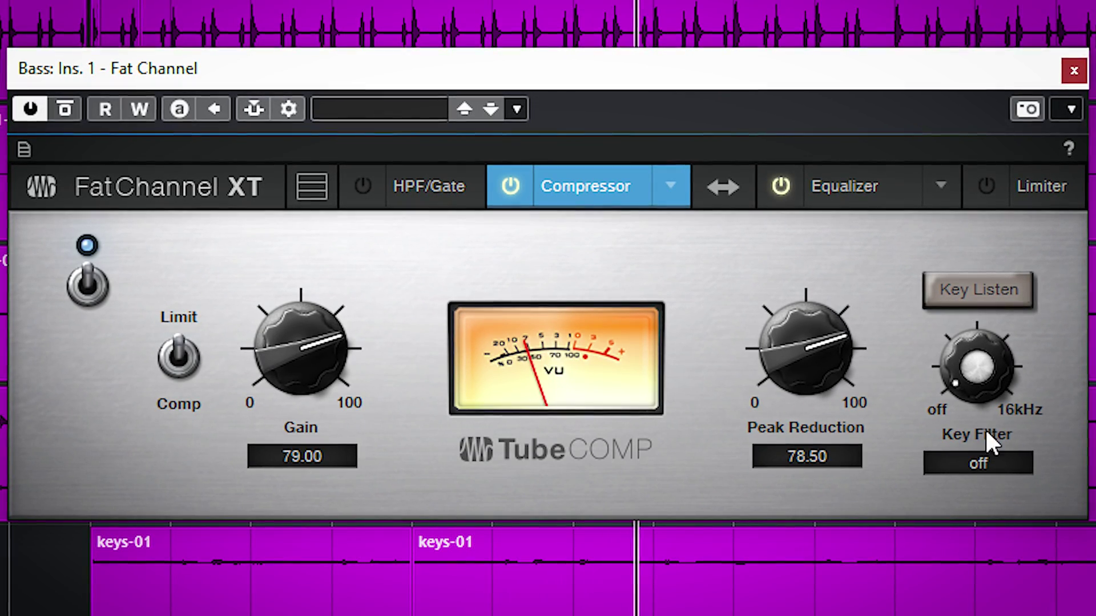
pyautogui.moveTo(804, 341); pyautogui.dragTo(806, 539)
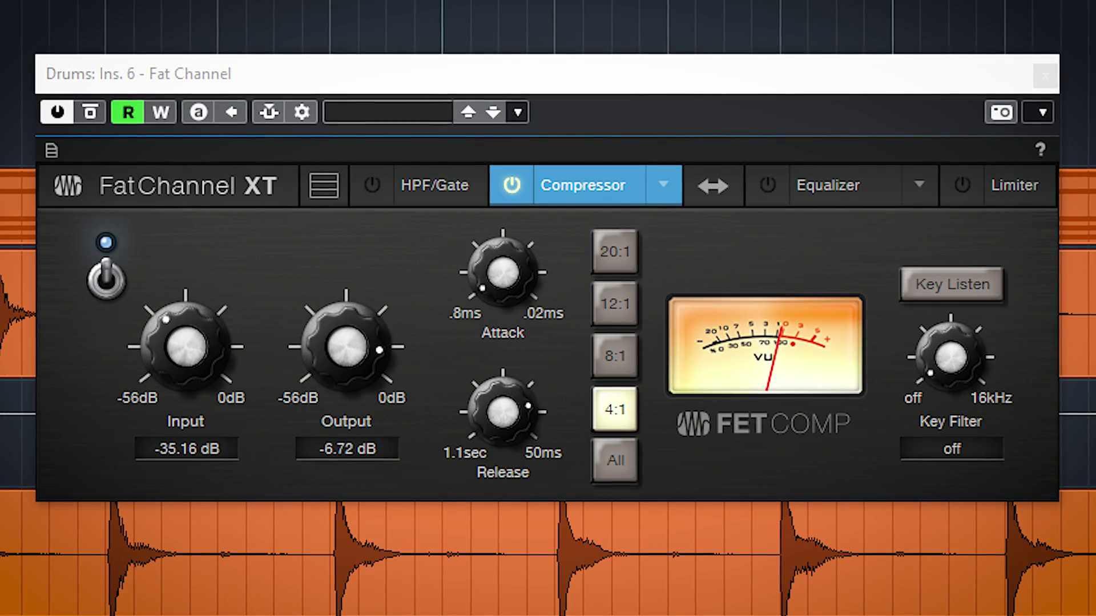
# Slow the FET attack, set ratio 12:1 then All, and raise the input to -4.36 dB
pyautogui.moveTo(473, 247); pyautogui.dragTo(473, 268)
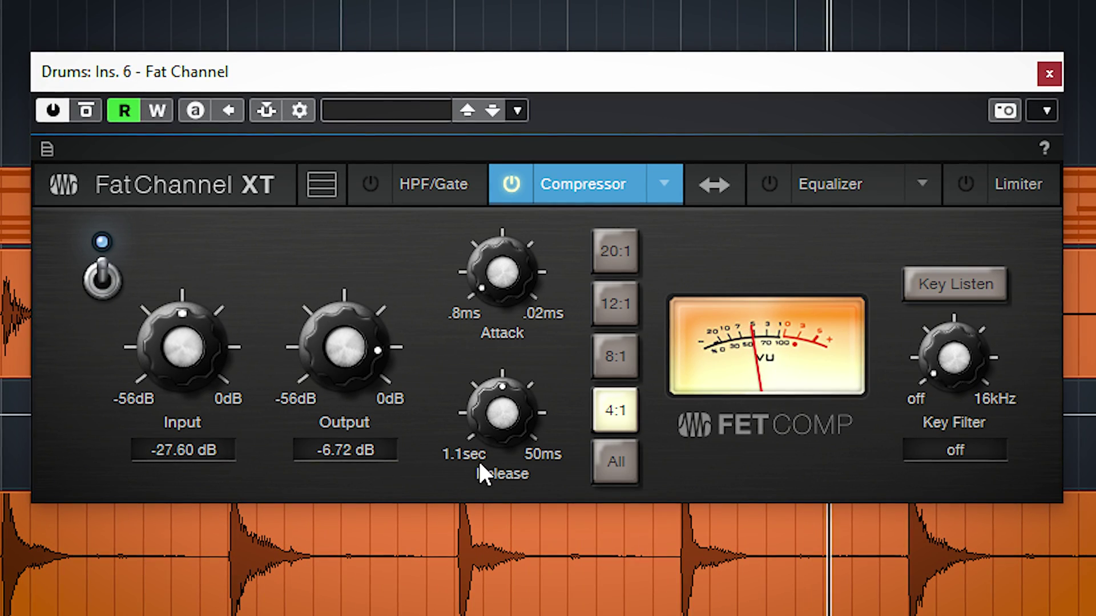
pyautogui.moveTo(185, 350); pyautogui.dragTo(193, 316)
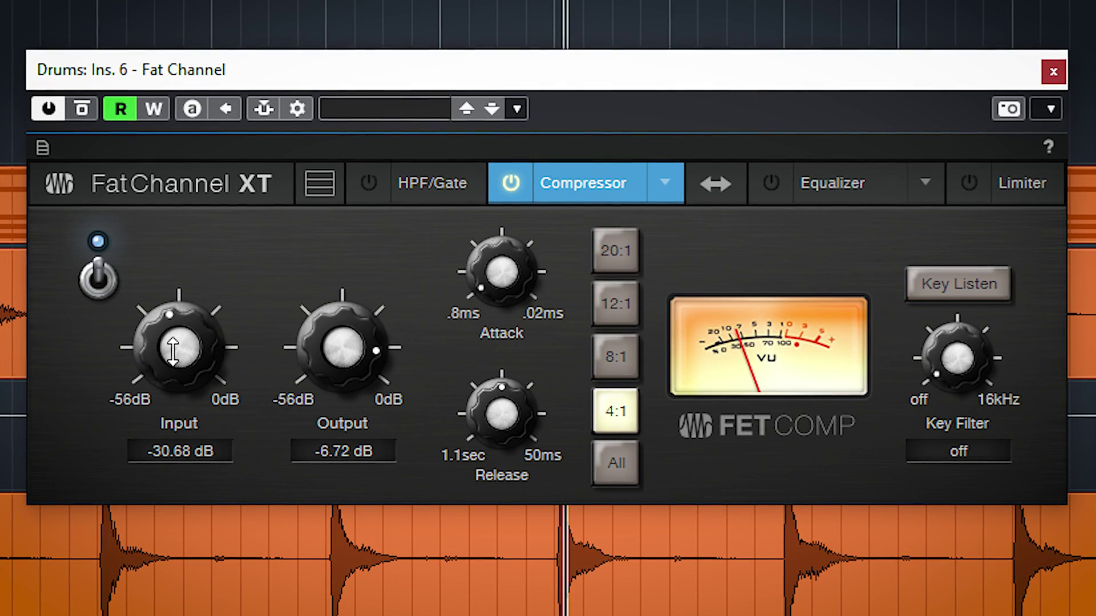
pyautogui.click(613, 308)
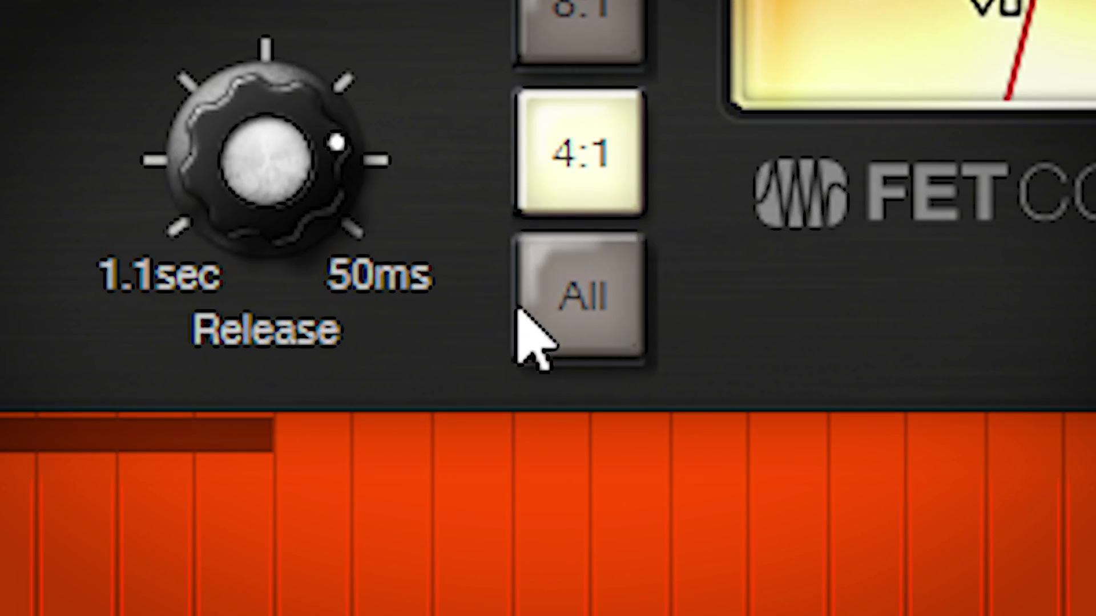
pyautogui.click(565, 366)
pyautogui.moveTo(186, 320); pyautogui.dragTo(184, 295)
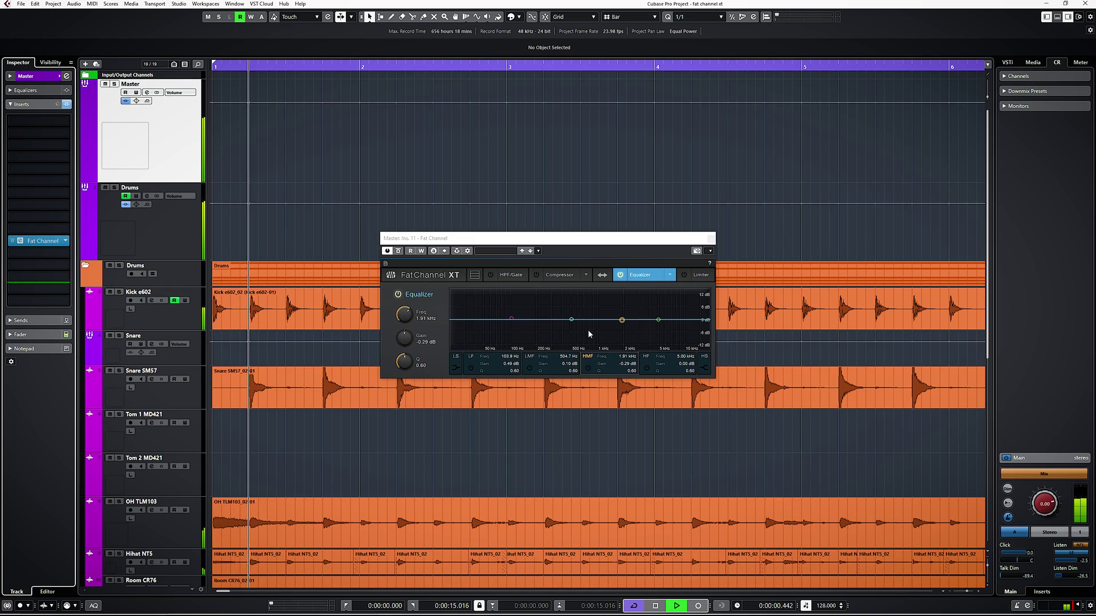
# Boost the low-mid and high-mid (around 2 kHz) bands, then switch the equalizer to Passive
pyautogui.moveTo(572, 322)
pyautogui.mouseDown()
pyautogui.moveTo(575, 305)
pyautogui.moveTo(574, 320)
pyautogui.mouseUp()
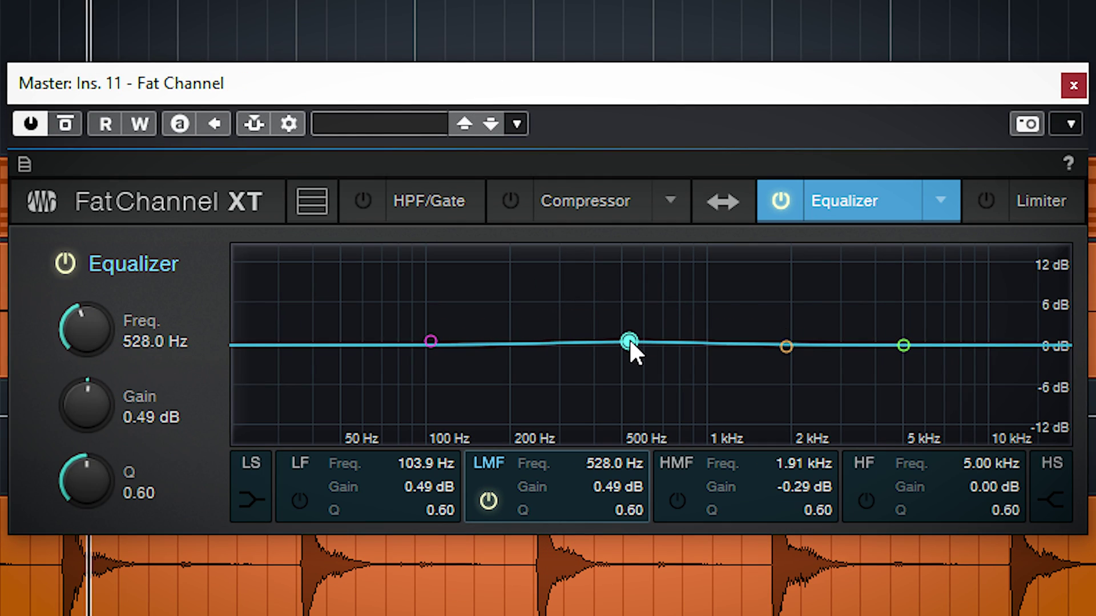
pyautogui.click(620, 320)
pyautogui.moveTo(770, 340)
pyautogui.mouseDown()
pyautogui.moveTo(796, 290)
pyautogui.moveTo(783, 341)
pyautogui.mouseUp()
pyautogui.click(940, 205)
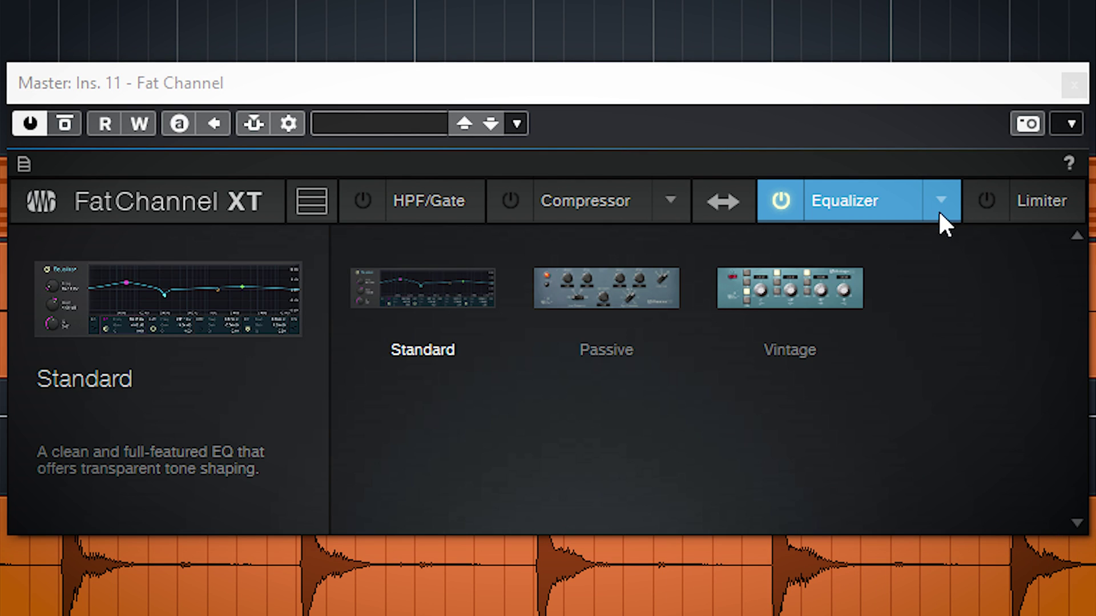
pyautogui.click(637, 297)
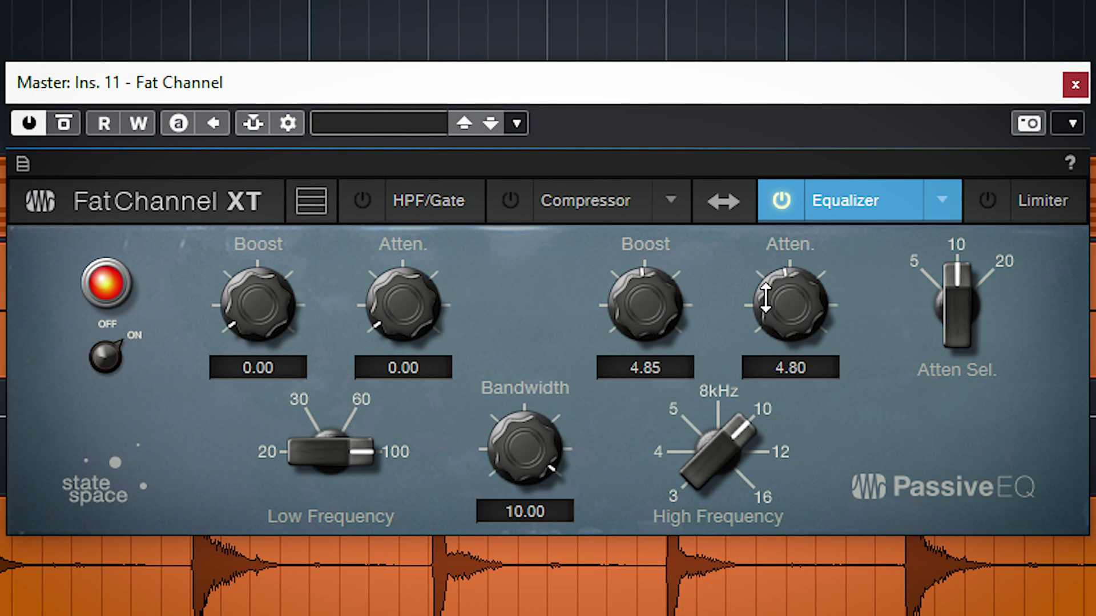
# Set the Passive EQ to high boost 4.05, low attenuation 6.45 and low boost 2.70
pyautogui.moveTo(649, 309); pyautogui.dragTo(370, 314)
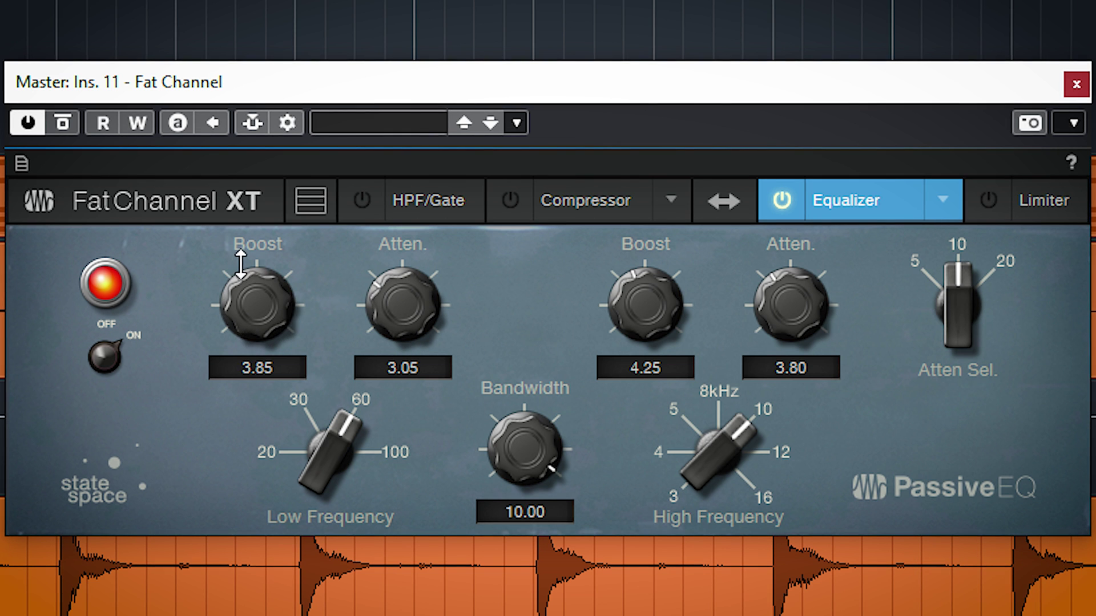
pyautogui.moveTo(407, 308); pyautogui.dragTo(407, 296)
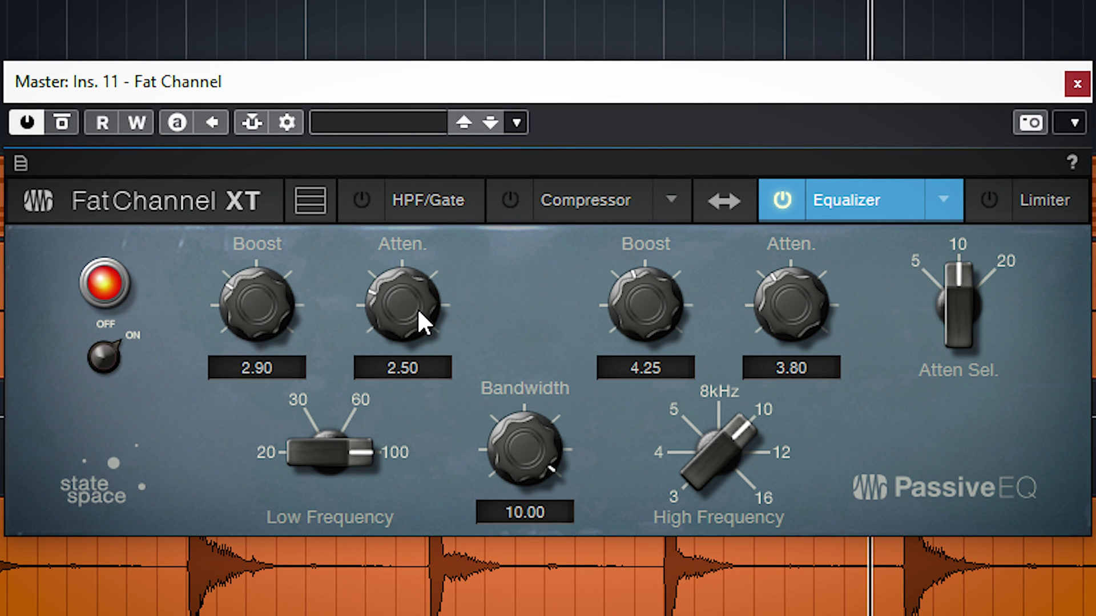
pyautogui.moveTo(252, 303); pyautogui.dragTo(252, 292)
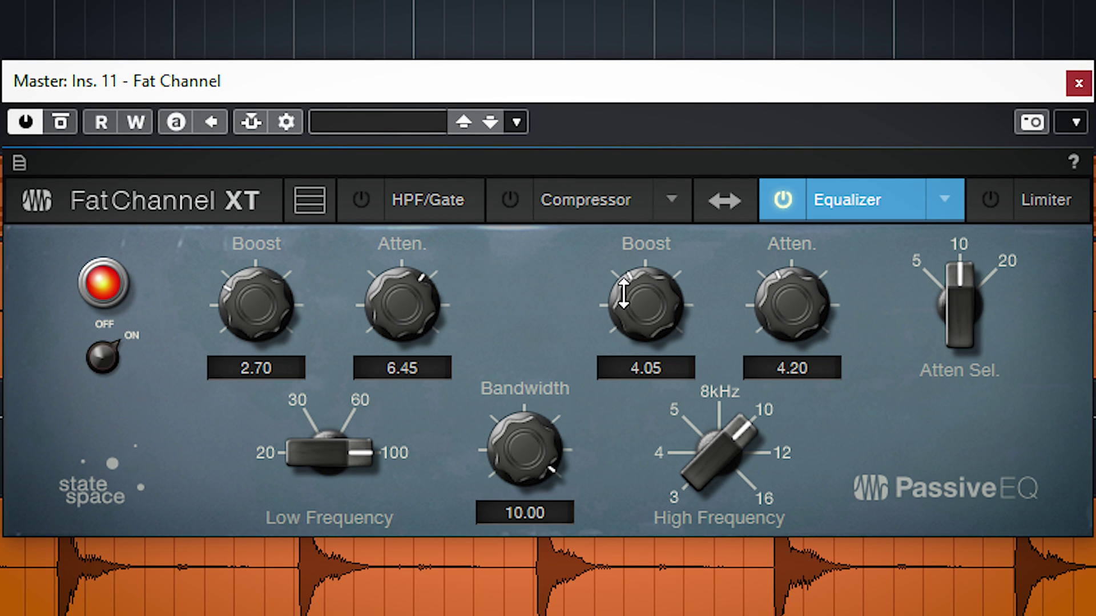
# Toggle the Passive EQ off and on twice to compare the sound with and without it
pyautogui.click(107, 357)
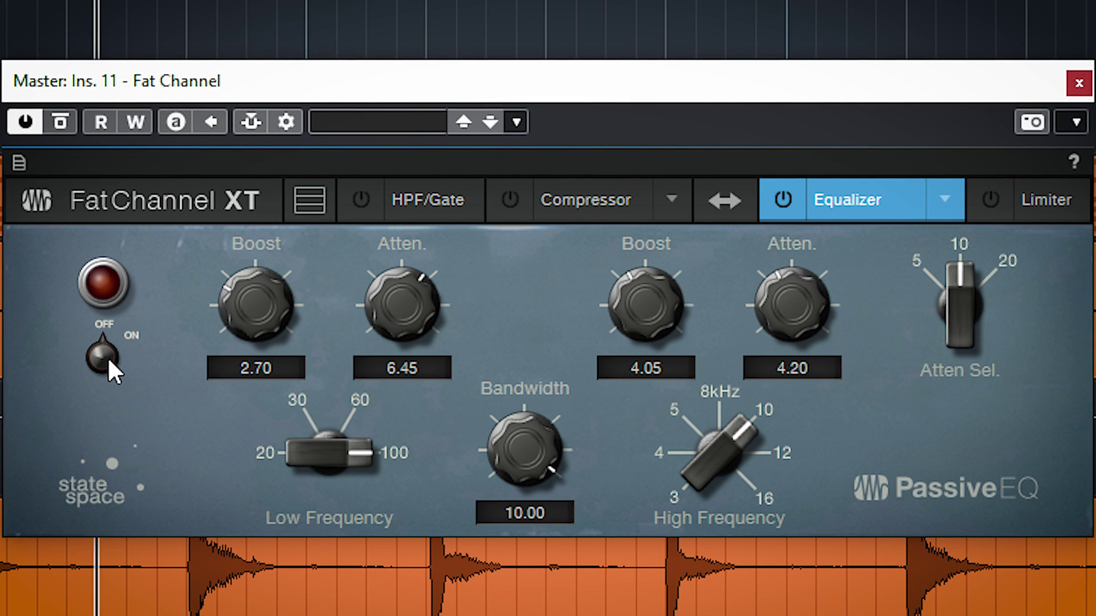
pyautogui.click(108, 357)
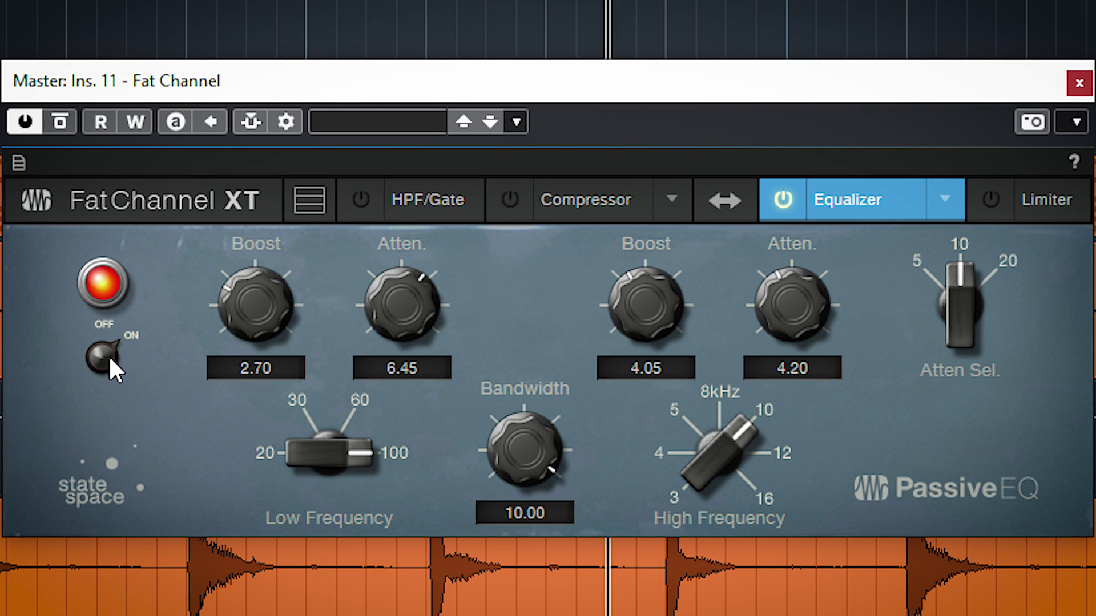
pyautogui.click(108, 357)
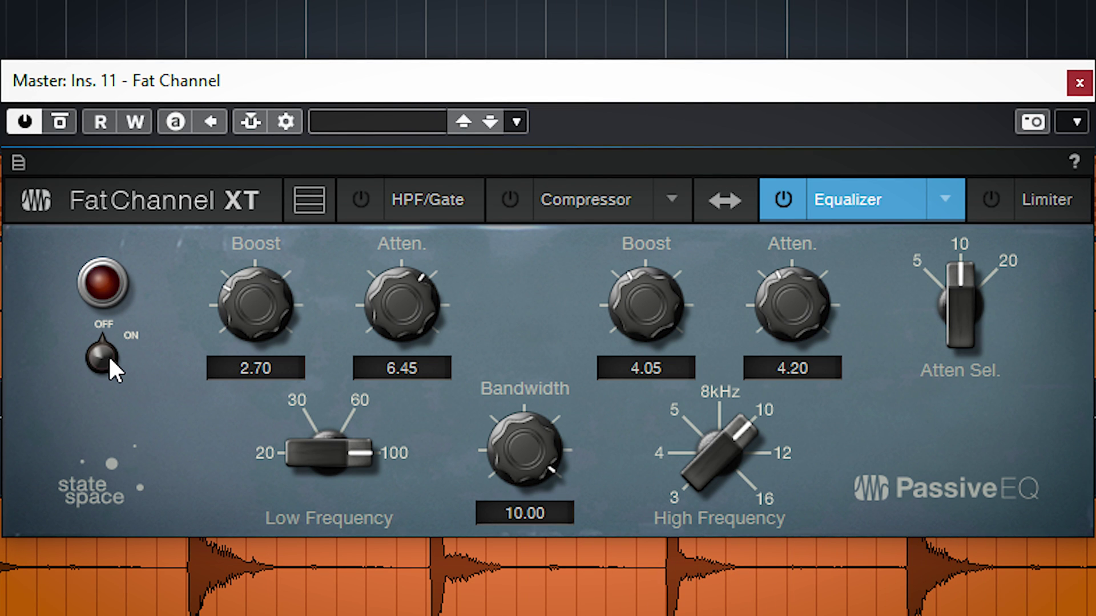
pyautogui.click(107, 357)
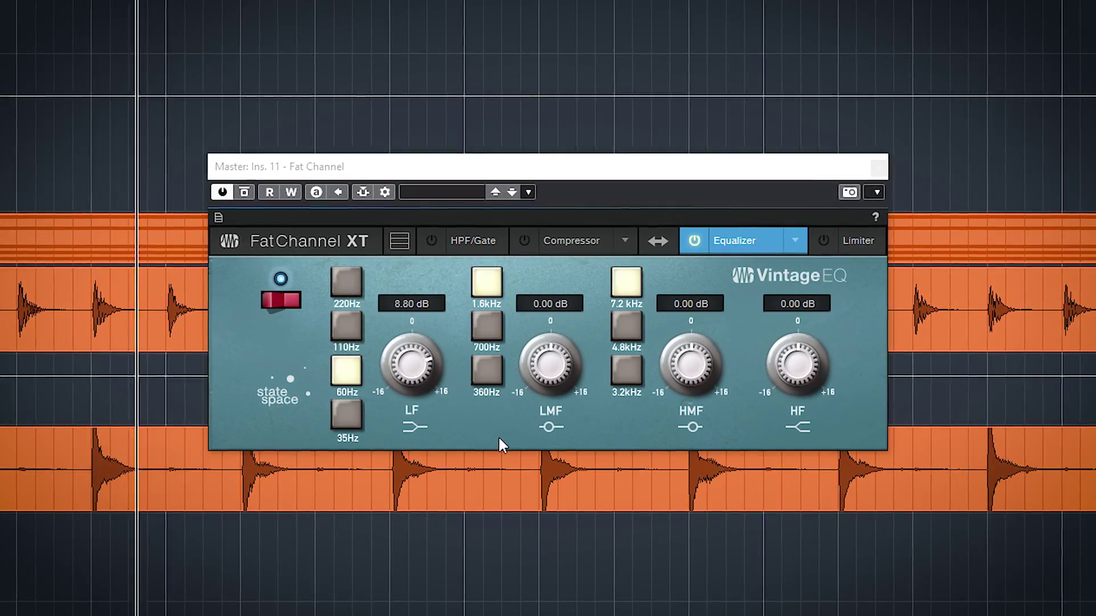
# Boost the Vintage EQ low band to 12.00 dB
pyautogui.click(567, 169)
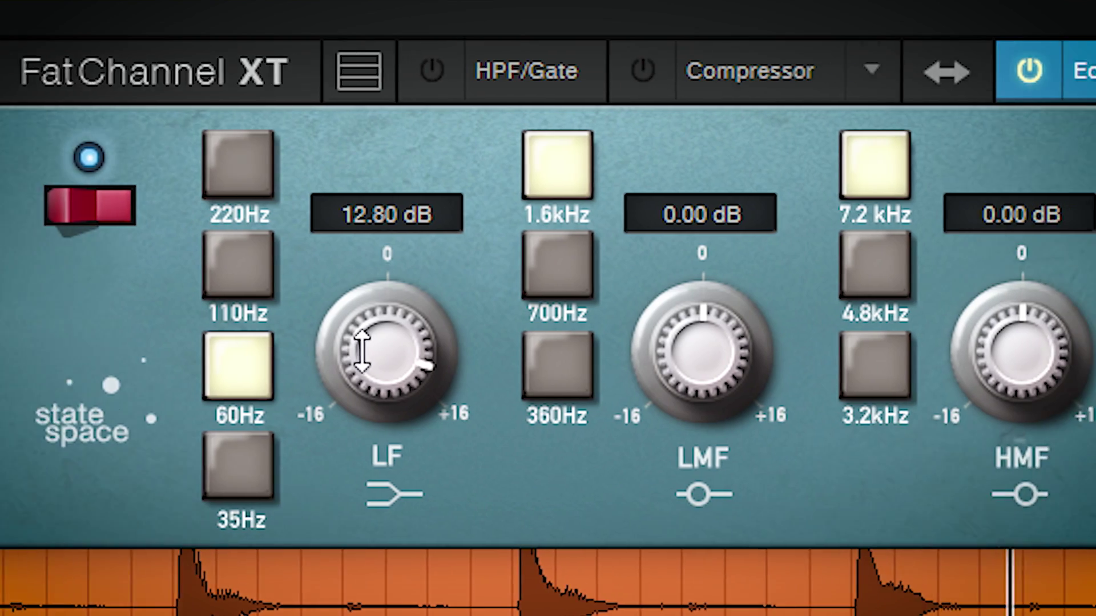
pyautogui.moveTo(361, 349); pyautogui.dragTo(363, 345)
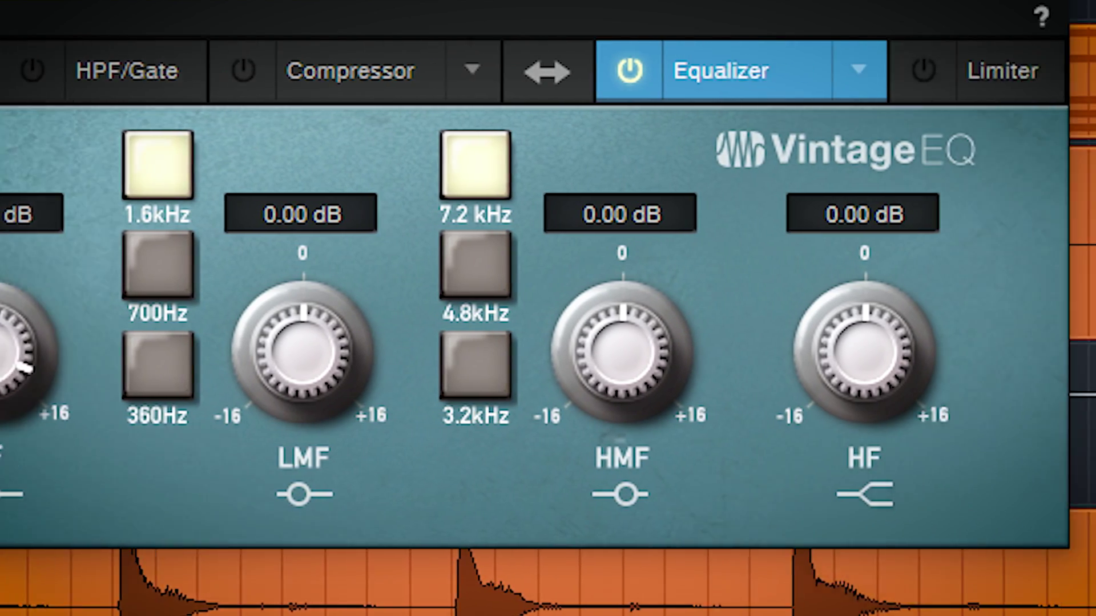
pyautogui.moveTo(0, 364); pyautogui.dragTo(0, 371)
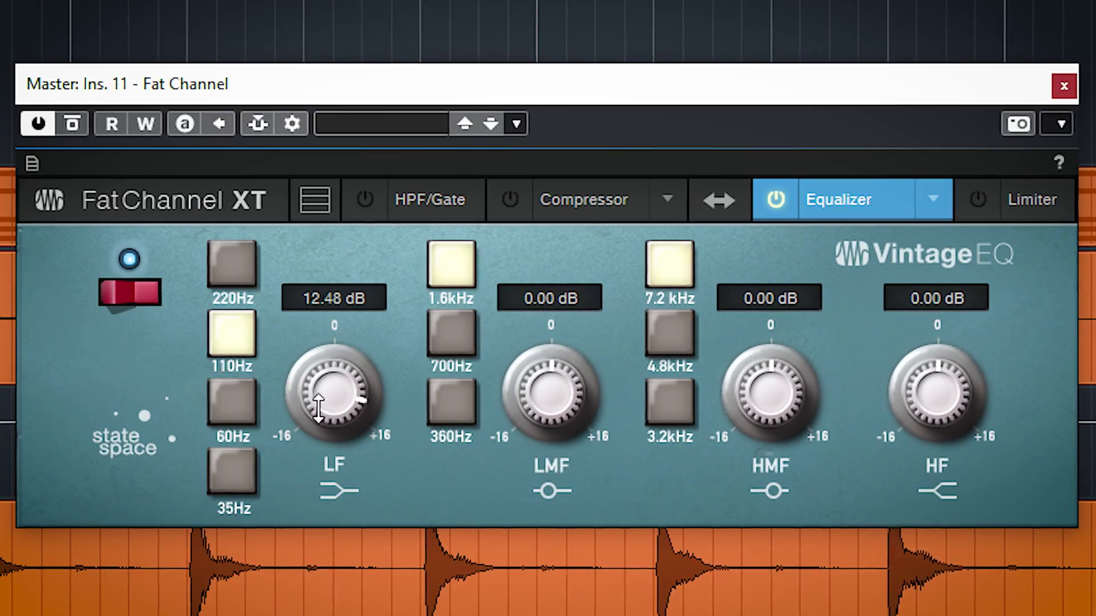
pyautogui.moveTo(318, 406); pyautogui.dragTo(319, 411)
# Set the low-mid band to 700 Hz with a 7.04 dB boost, after trying 1.6 kHz and 360 Hz
pyautogui.click(451, 333)
pyautogui.moveTo(544, 396); pyautogui.dragTo(557, 353)
pyautogui.click(474, 283)
pyautogui.moveTo(533, 403)
pyautogui.mouseDown()
pyautogui.moveTo(519, 381)
pyautogui.moveTo(537, 376)
pyautogui.moveTo(531, 393)
pyautogui.mouseUp()
pyautogui.click(461, 404)
pyautogui.click(471, 262)
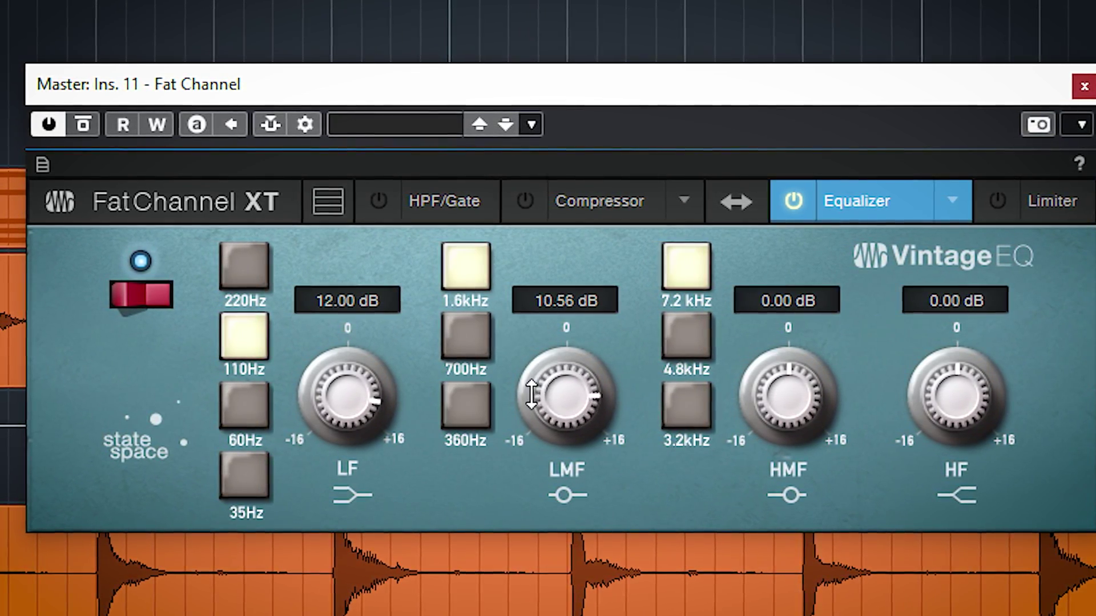
pyautogui.click(460, 339)
# Boost high-mid 3.52 dB at 4.8 kHz and HF 6.08 dB, then A/B the Vintage EQ
pyautogui.click(686, 342)
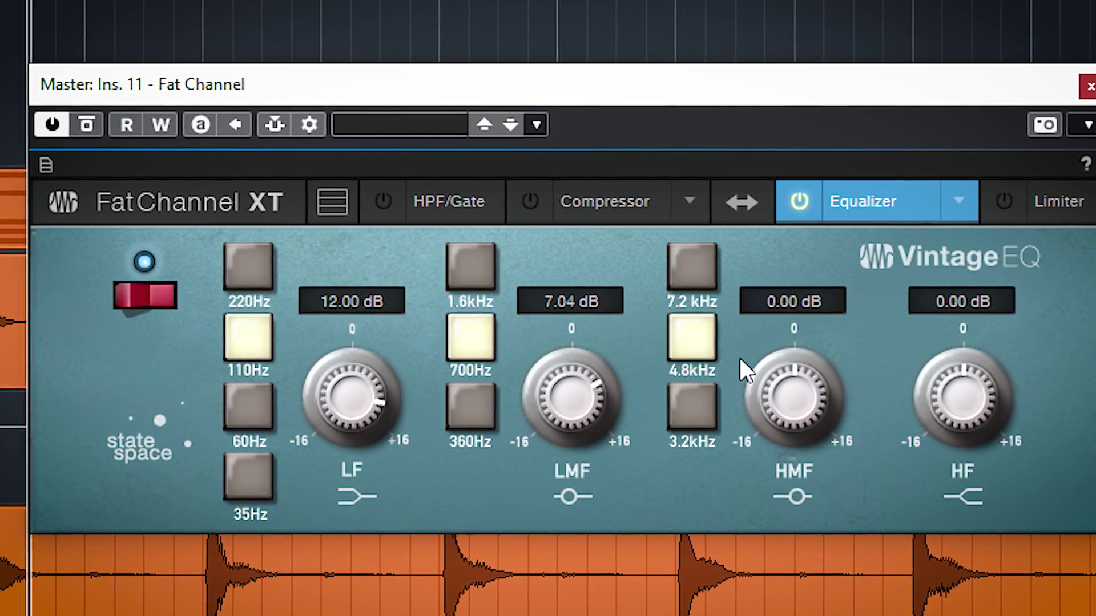
pyautogui.moveTo(753, 365); pyautogui.dragTo(772, 455)
pyautogui.click(692, 406)
pyautogui.click(697, 266)
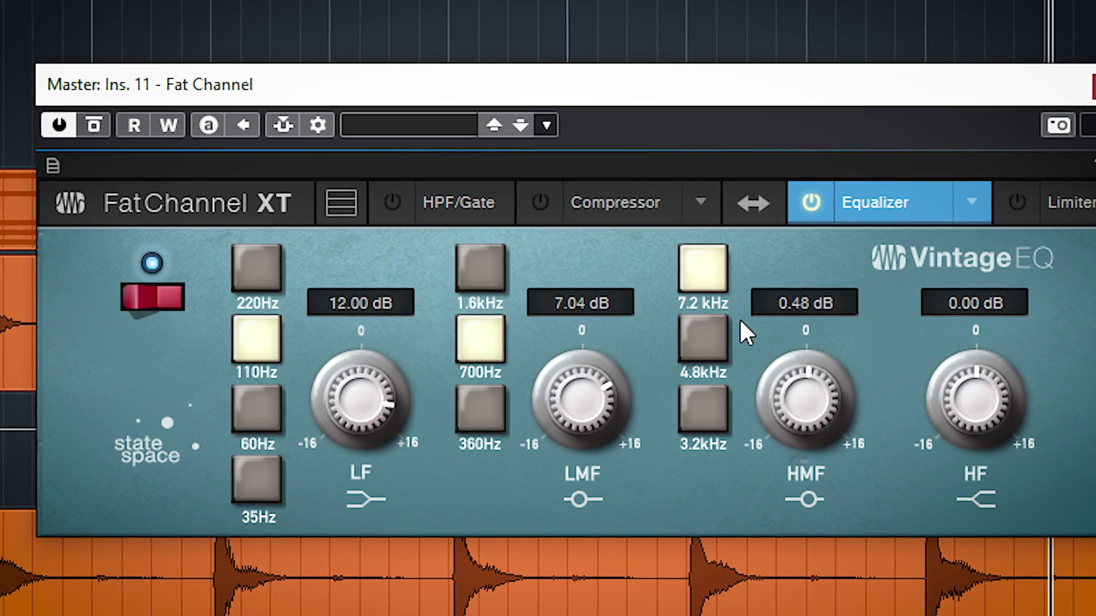
pyautogui.moveTo(790, 402); pyautogui.dragTo(800, 362)
pyautogui.click(703, 341)
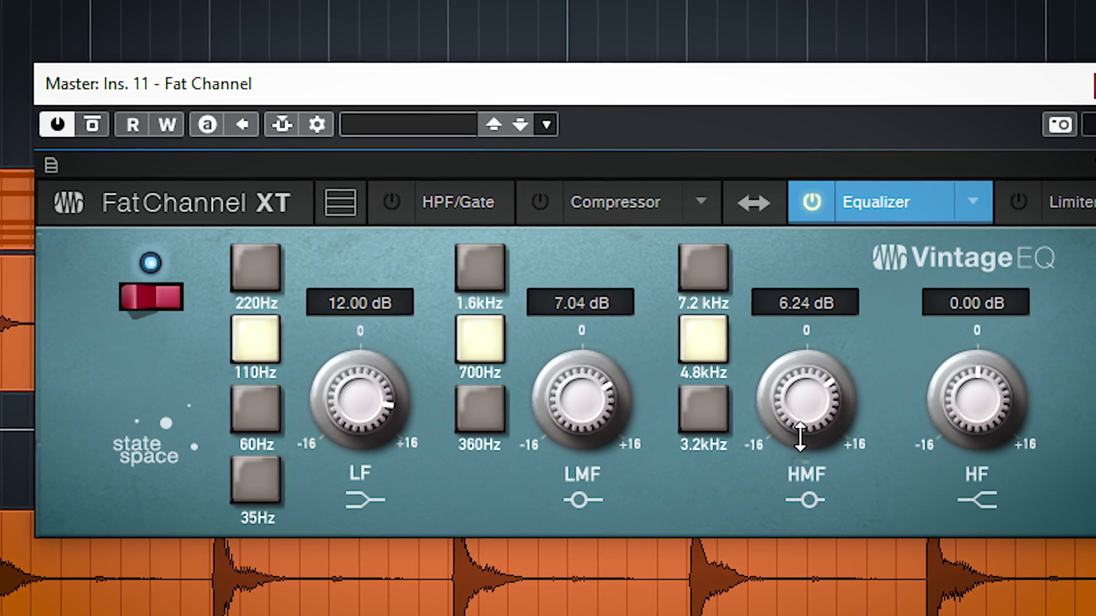
pyautogui.moveTo(799, 436); pyautogui.dragTo(782, 448)
pyautogui.moveTo(931, 417); pyautogui.dragTo(927, 371)
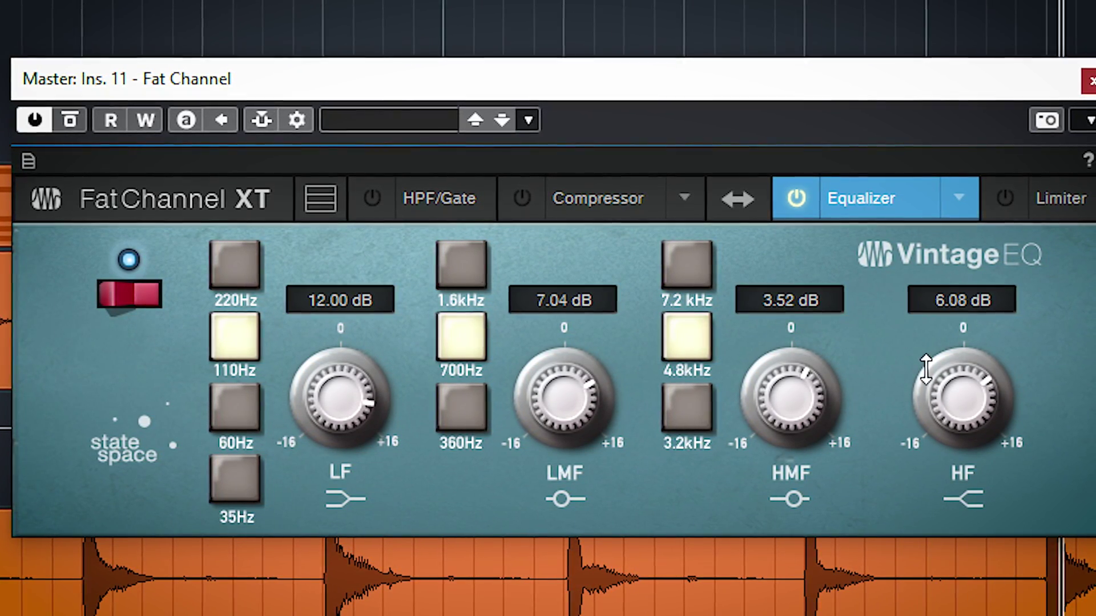
pyautogui.click(115, 293)
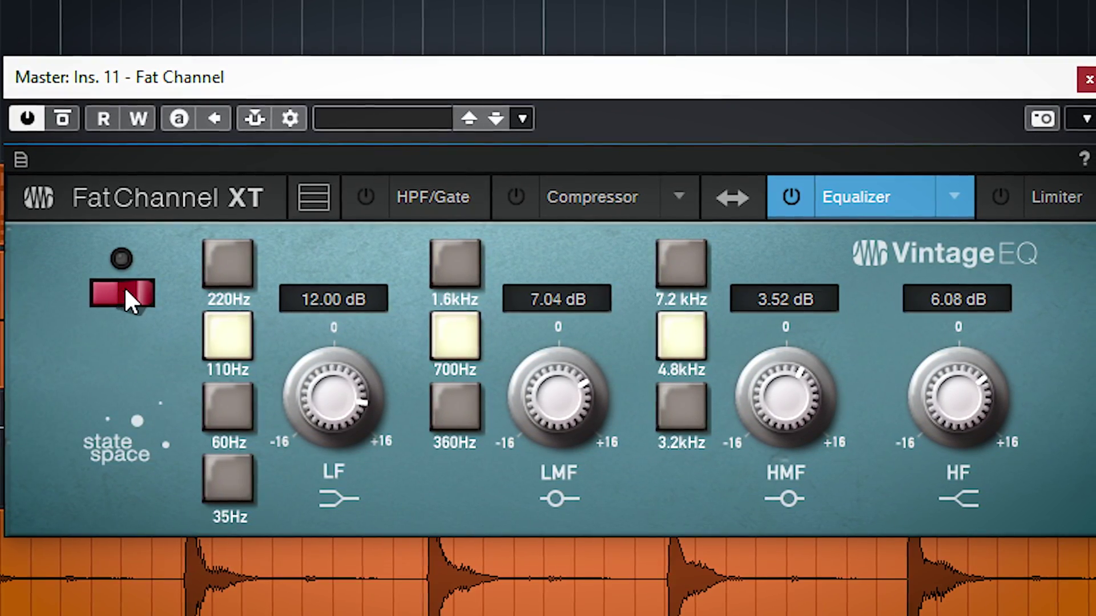
pyautogui.click(126, 291)
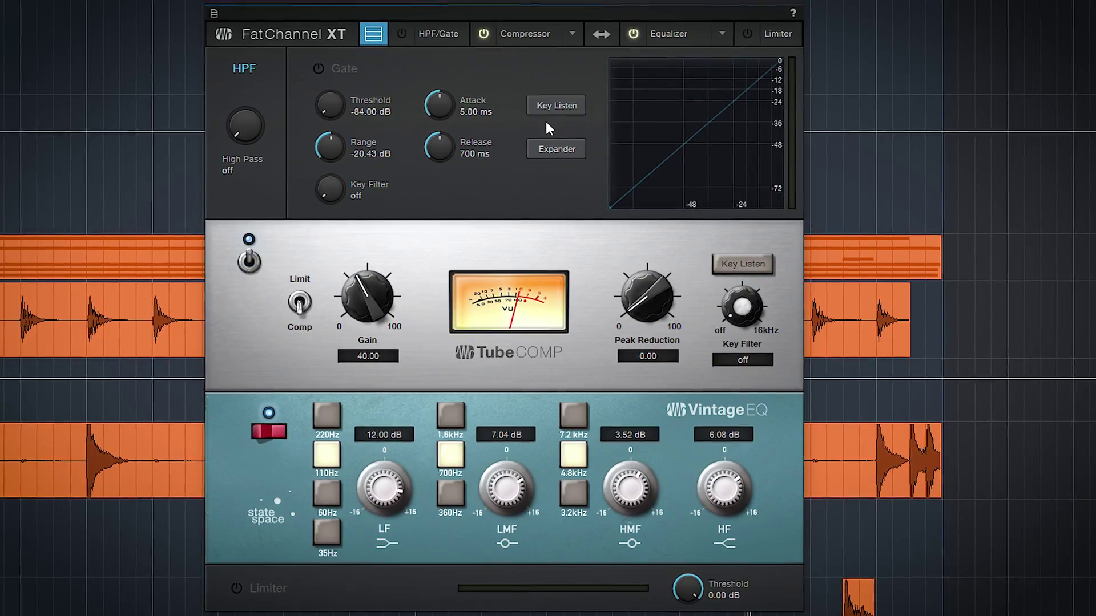
# Swap the compressor/EQ order back and forth, ending Tube compressor first, and enable the limiter
pyautogui.click(605, 34)
pyautogui.click(605, 34)
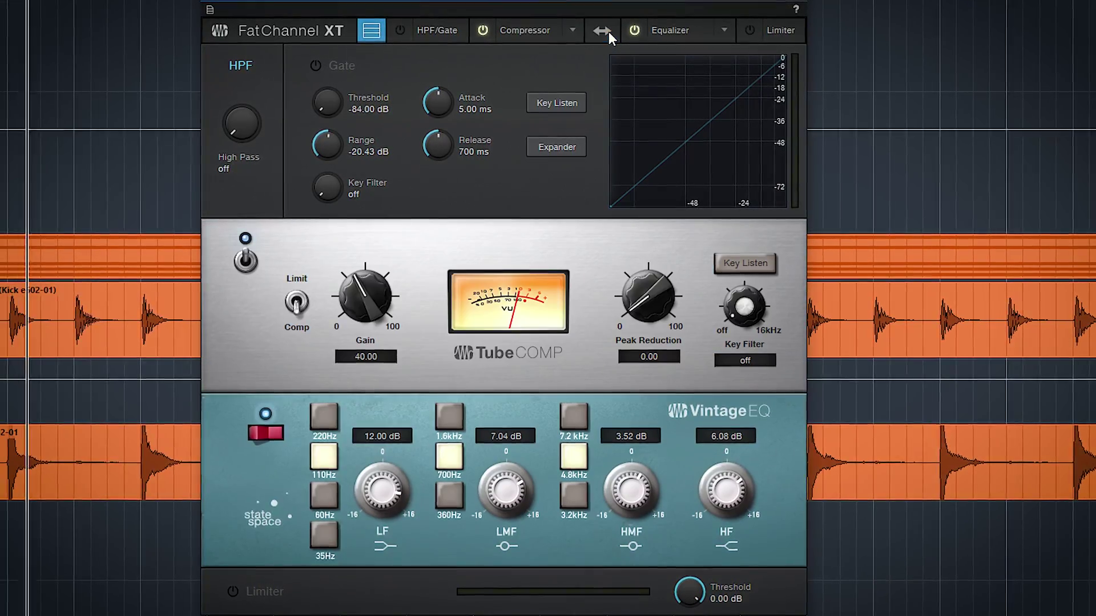
pyautogui.click(604, 32)
pyautogui.click(603, 32)
pyautogui.click(604, 32)
pyautogui.click(604, 32)
pyautogui.click(604, 32)
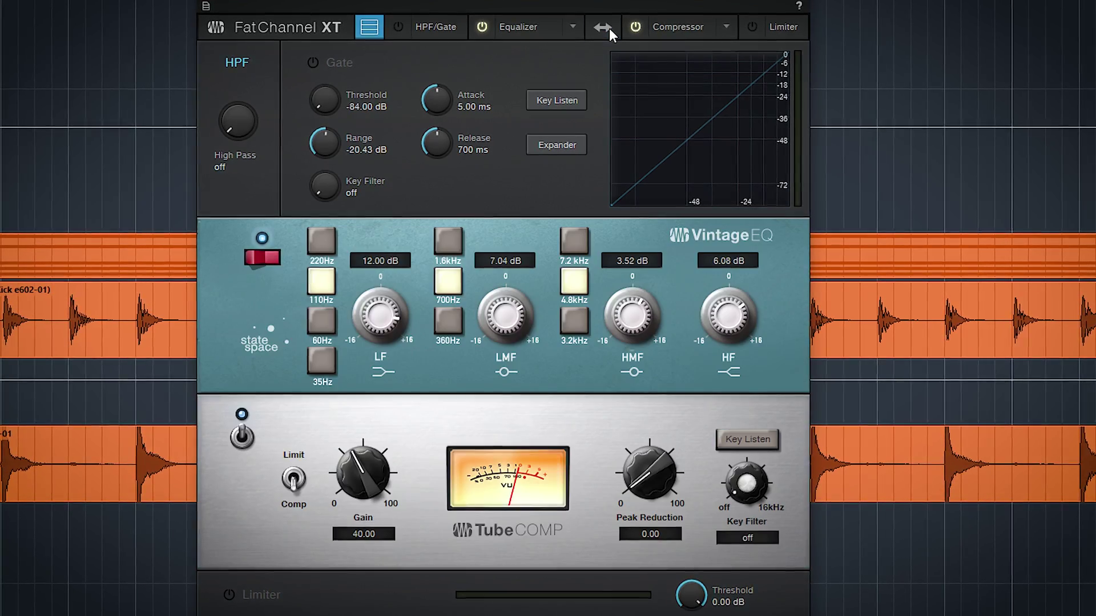
pyautogui.click(606, 29)
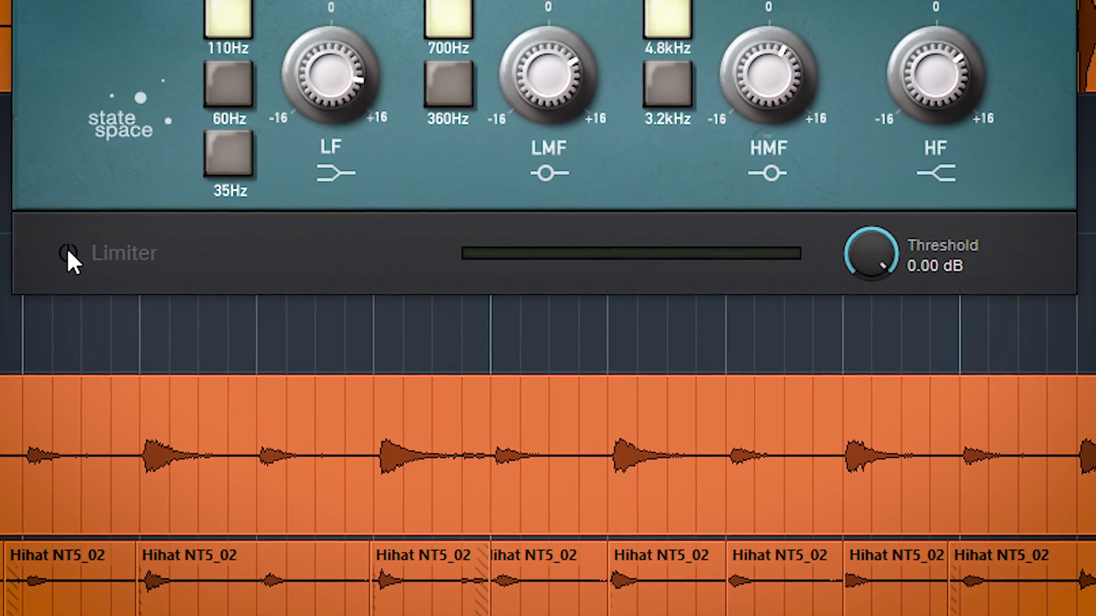
pyautogui.click(67, 254)
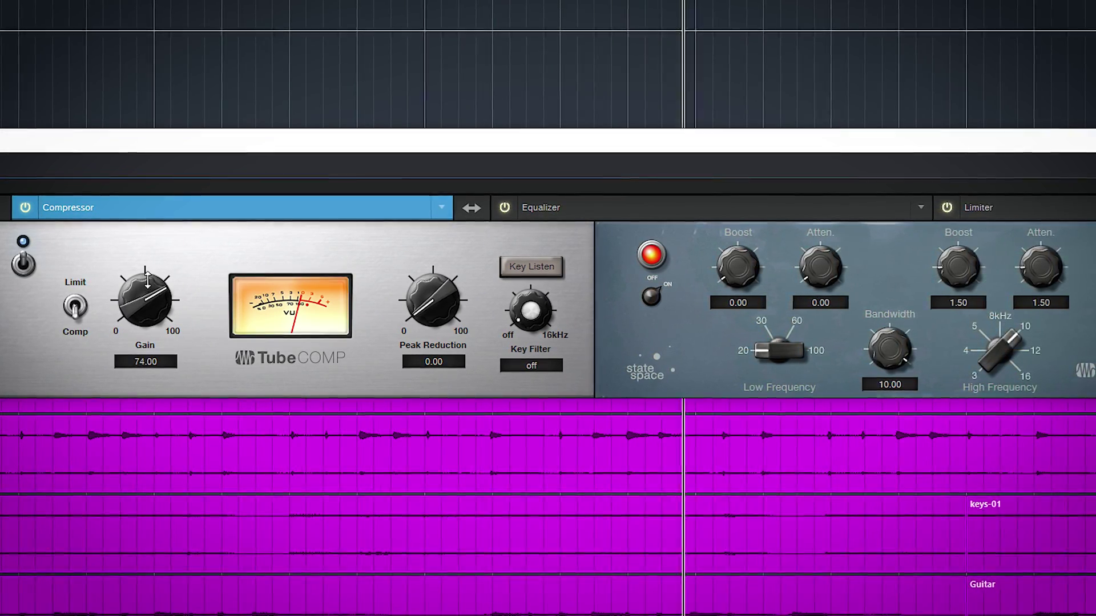
# Turn the Tube compressor gain down to 39.00
pyautogui.moveTo(147, 279); pyautogui.dragTo(138, 311)
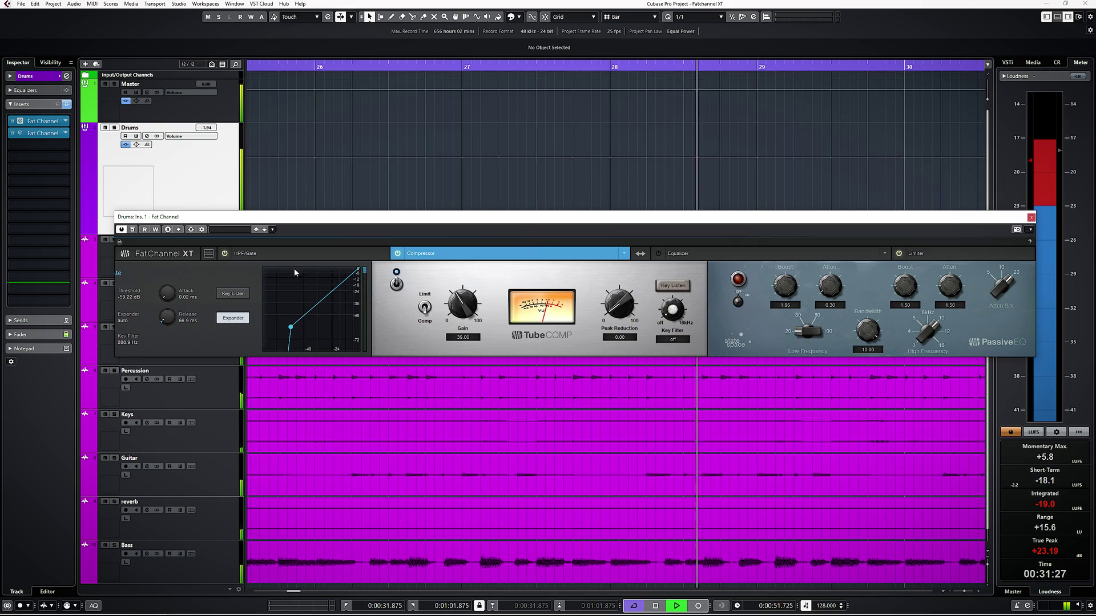
# Switch the Drums Fat Channel XT to the vertical stacked layout and reposition its window
pyautogui.click(210, 254)
pyautogui.moveTo(337, 221); pyautogui.dragTo(540, 127)
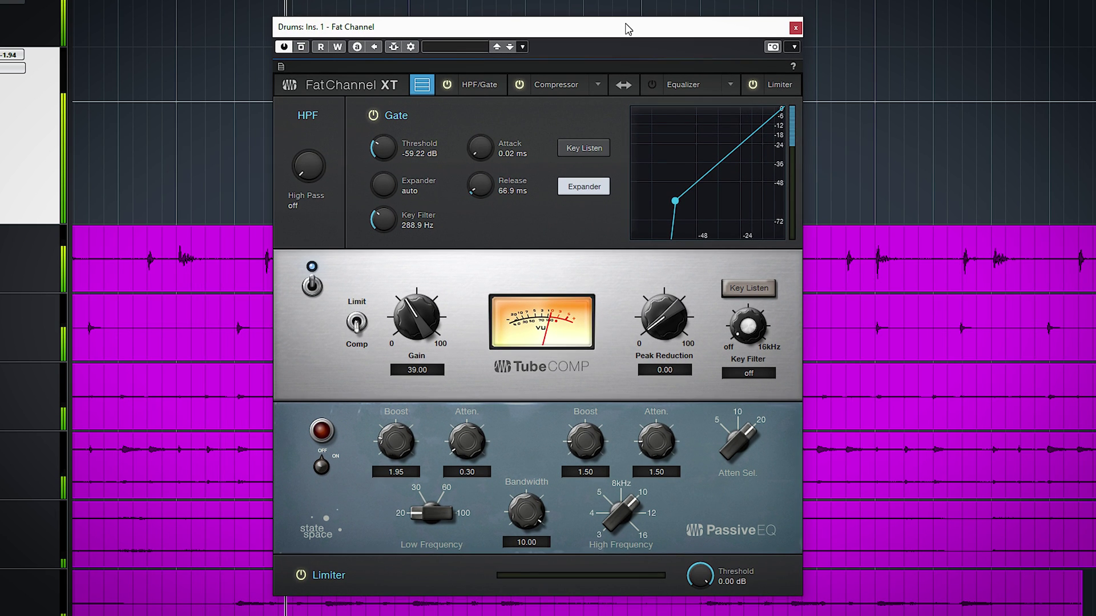
pyautogui.moveTo(625, 24); pyautogui.dragTo(621, 23)
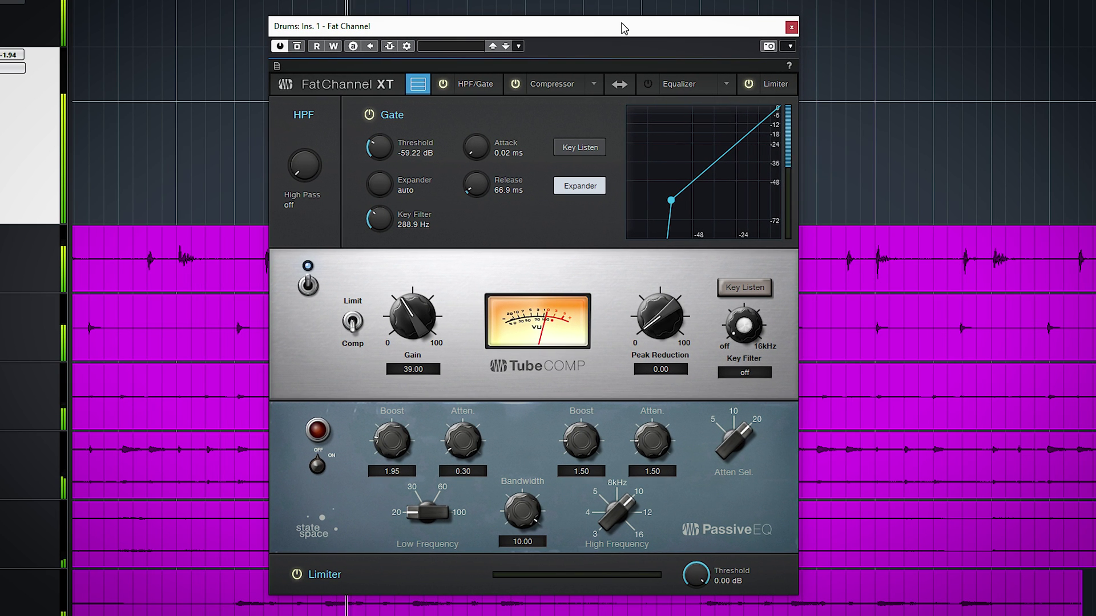